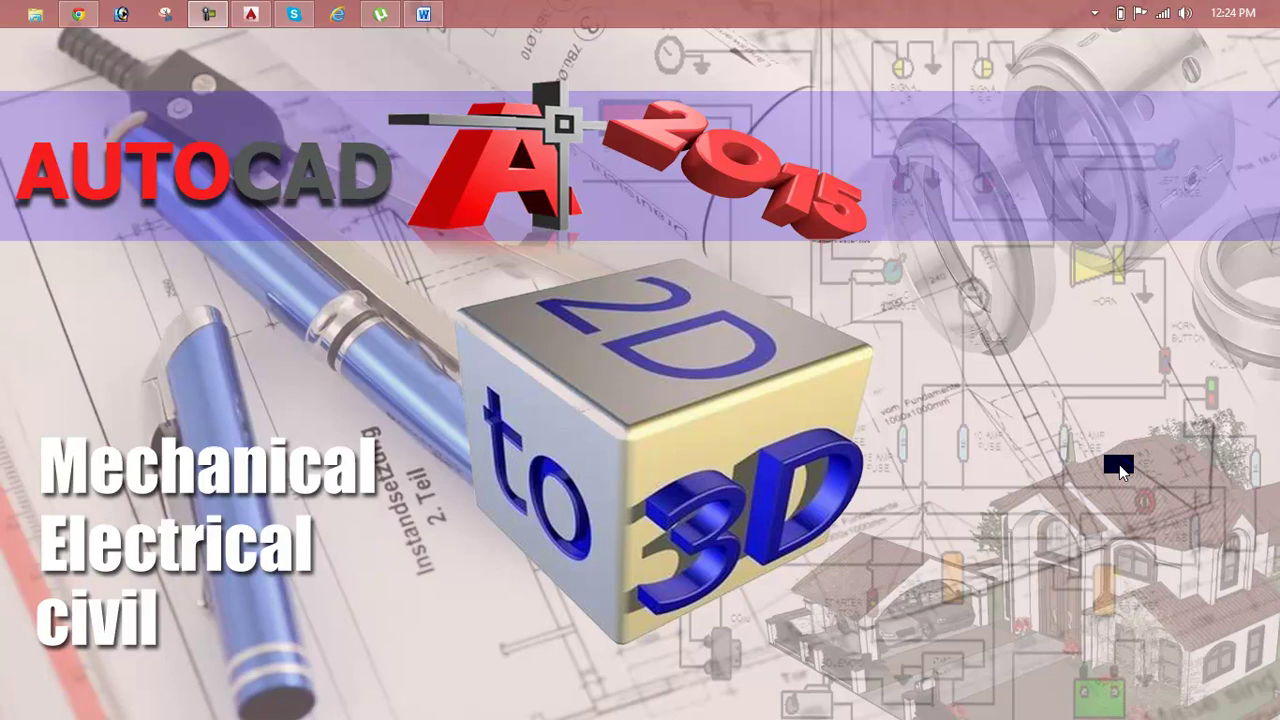
# Review the Lesson 52 outline in Word, then bring the empty AutoCAD Drawing1 to the front
pyautogui.click(421, 12)
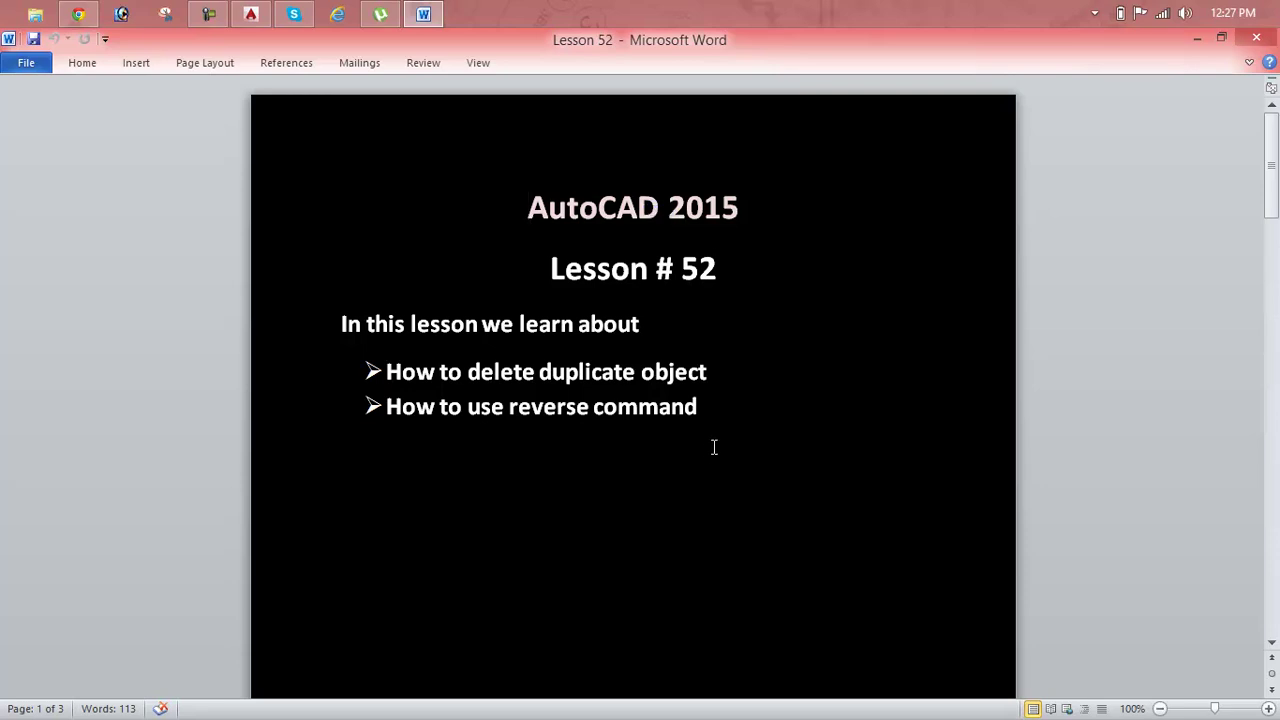
pyautogui.click(240, 14)
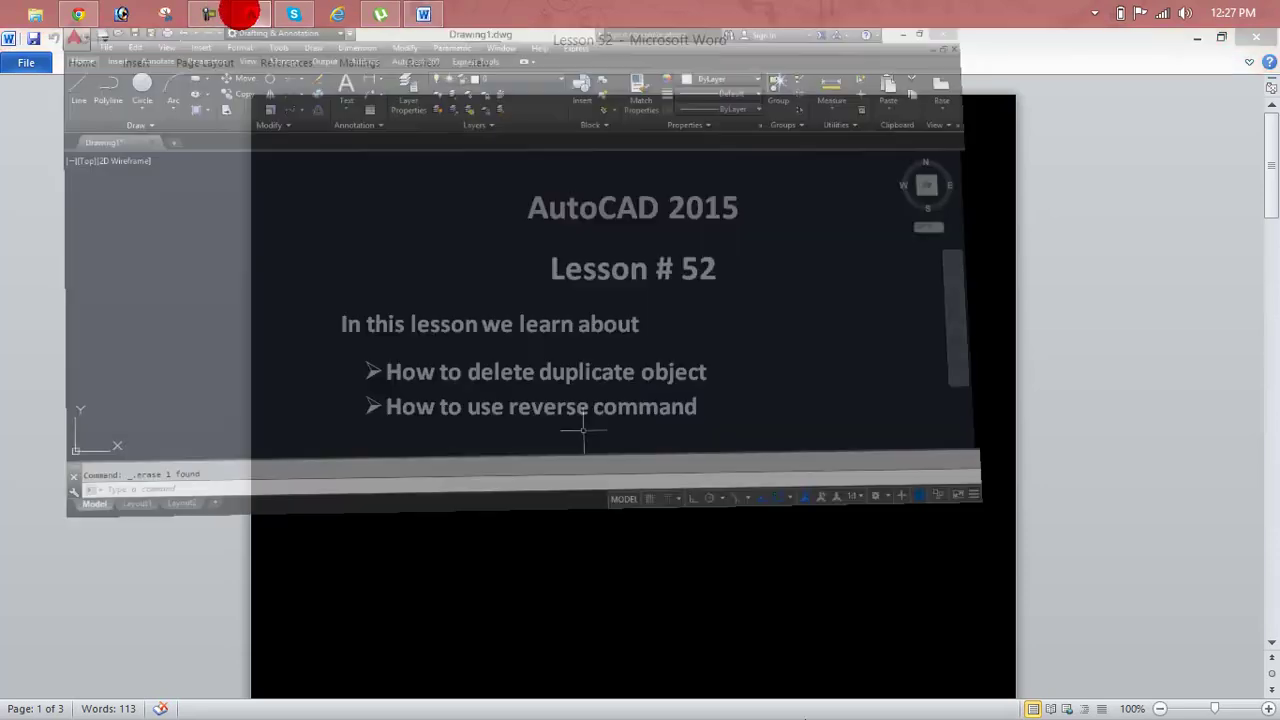
pyautogui.press('super+c')
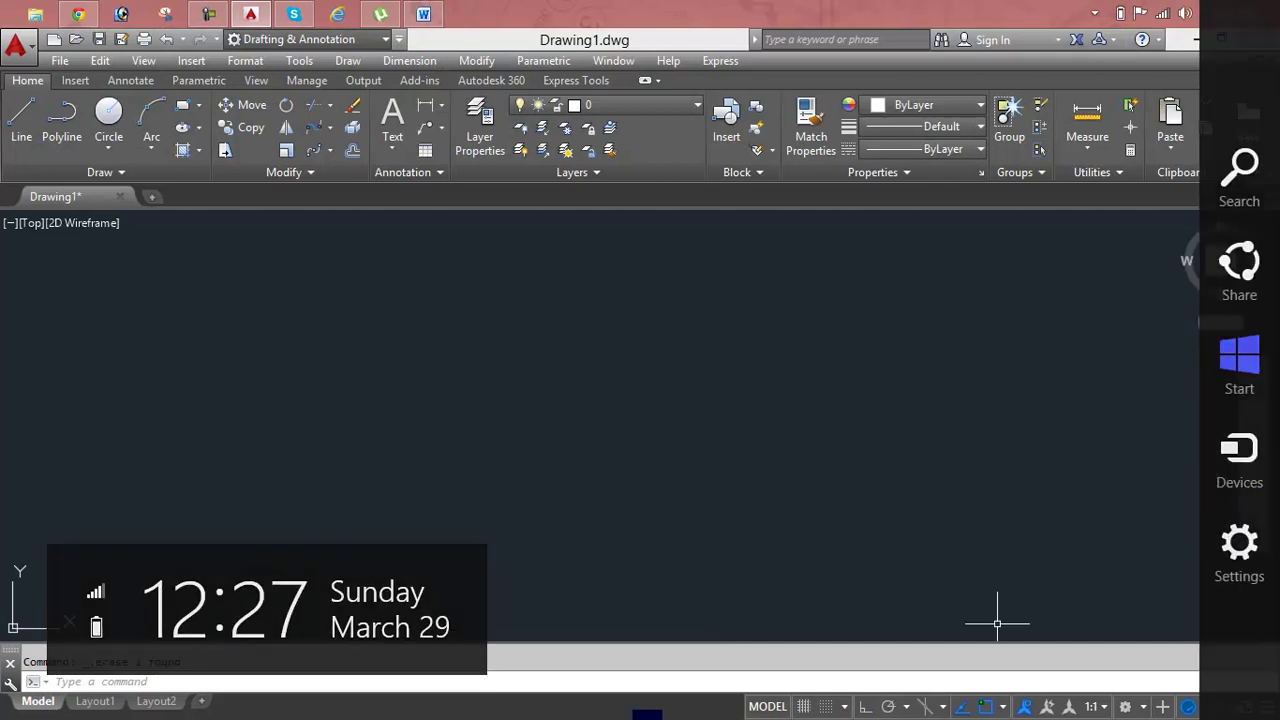
# Draw a rectangle with the REC command
pyautogui.press('Escape')
pyautogui.press('Escape')
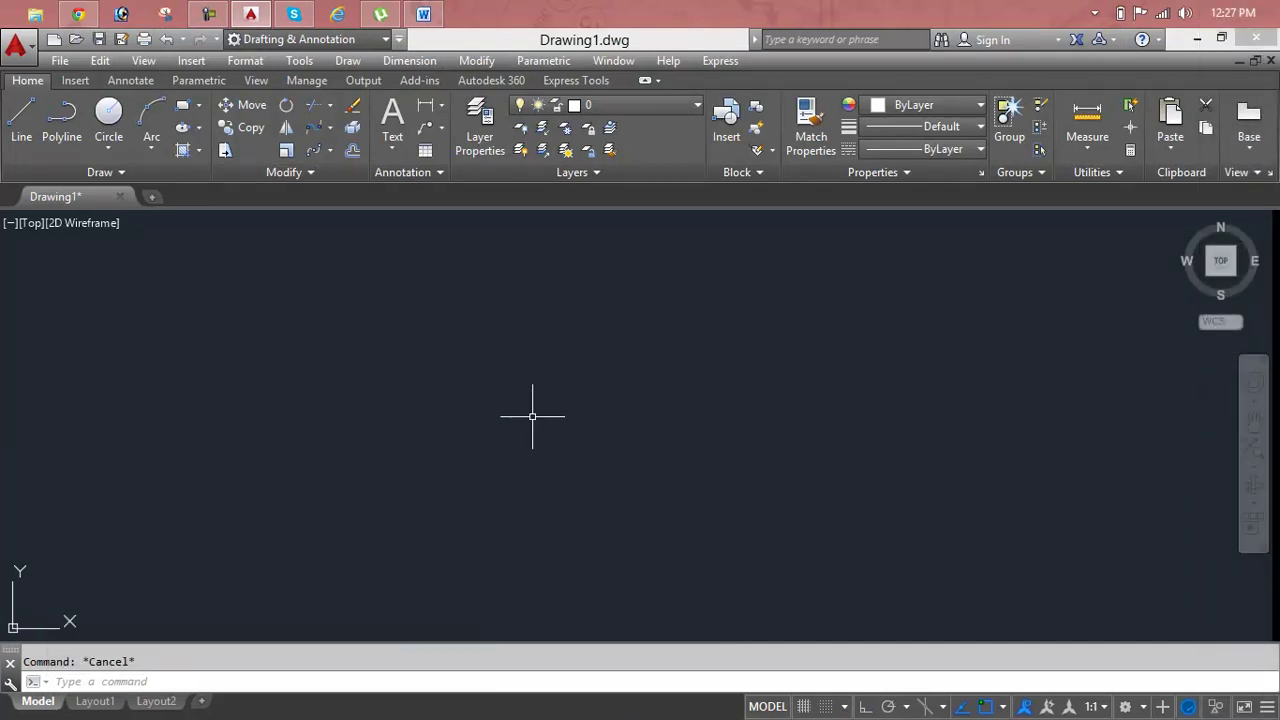
pyautogui.write('rec')
pyautogui.press('Return')
pyautogui.click(307, 347)
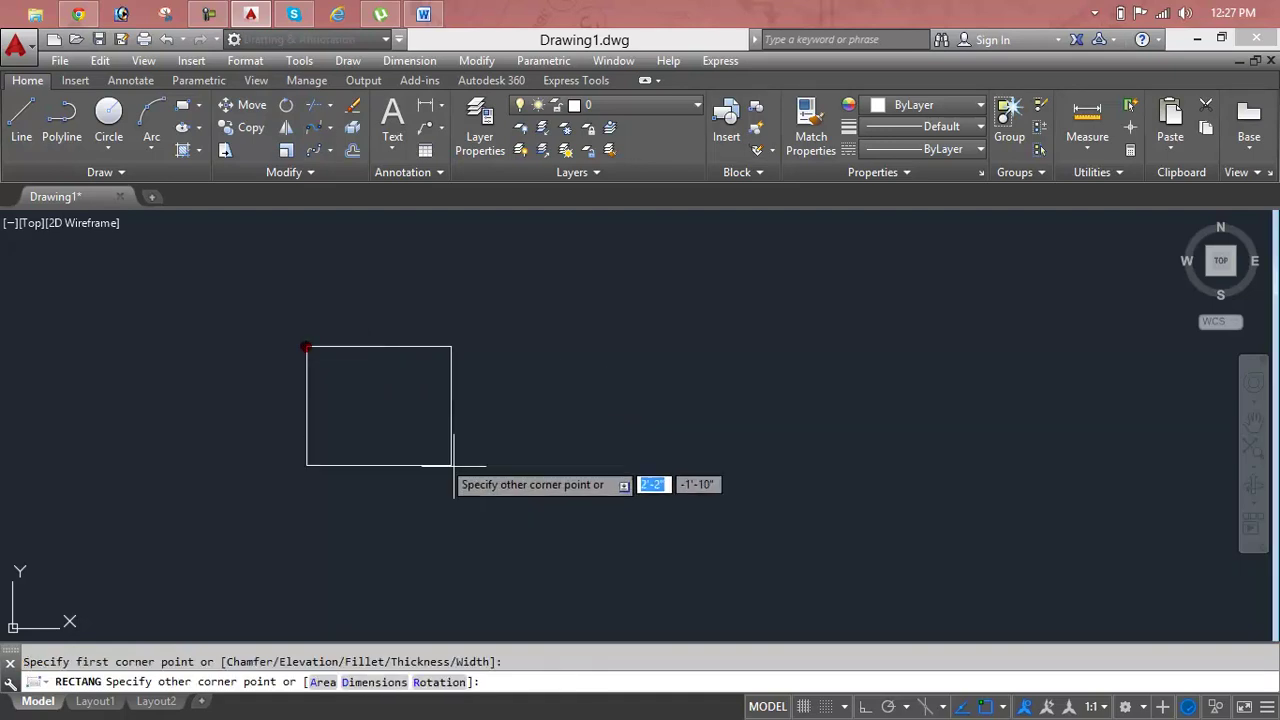
pyautogui.click(686, 481)
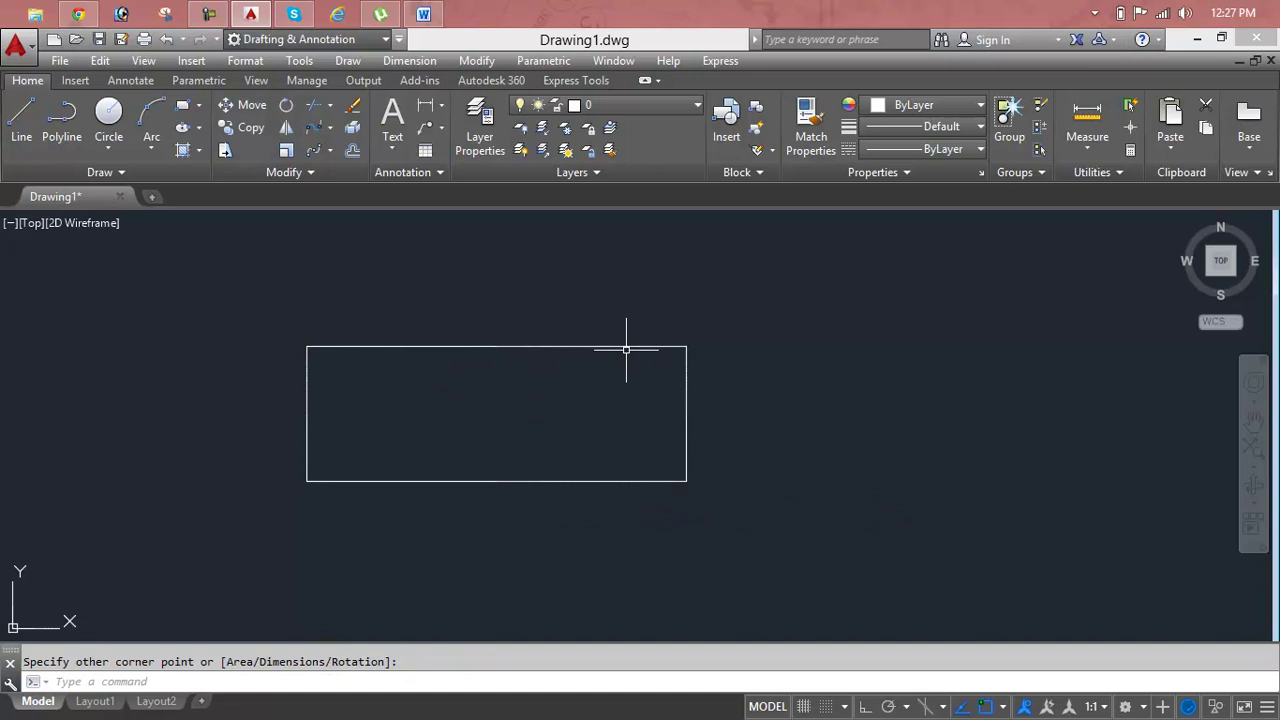
# Draw an identical rectangle on the same corners and test it with a crossing selection
pyautogui.press('Return')
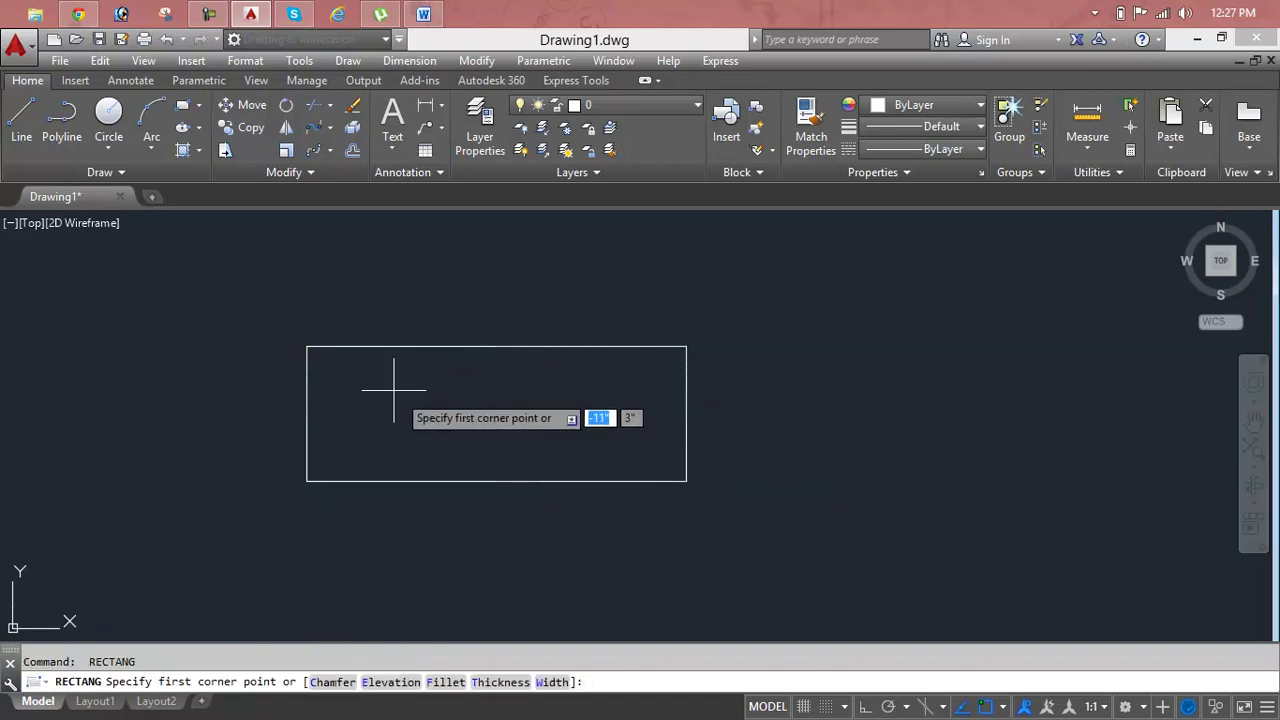
pyautogui.click(307, 346)
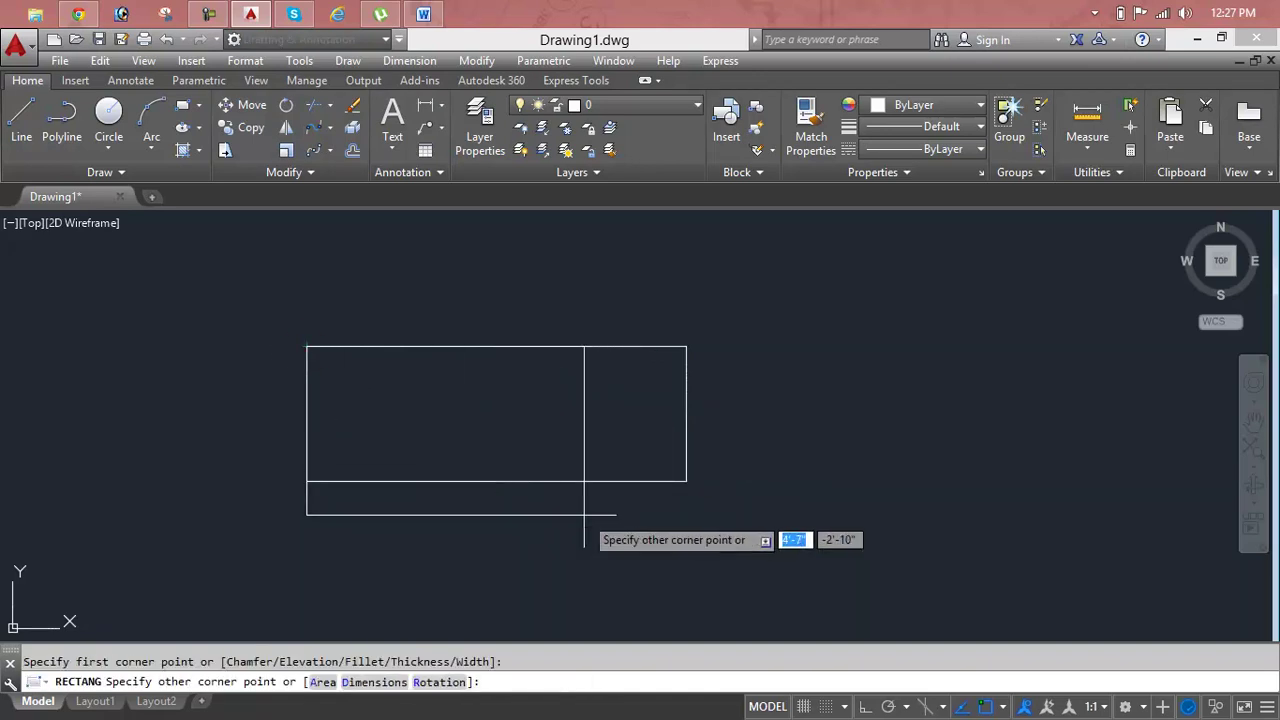
pyautogui.click(686, 481)
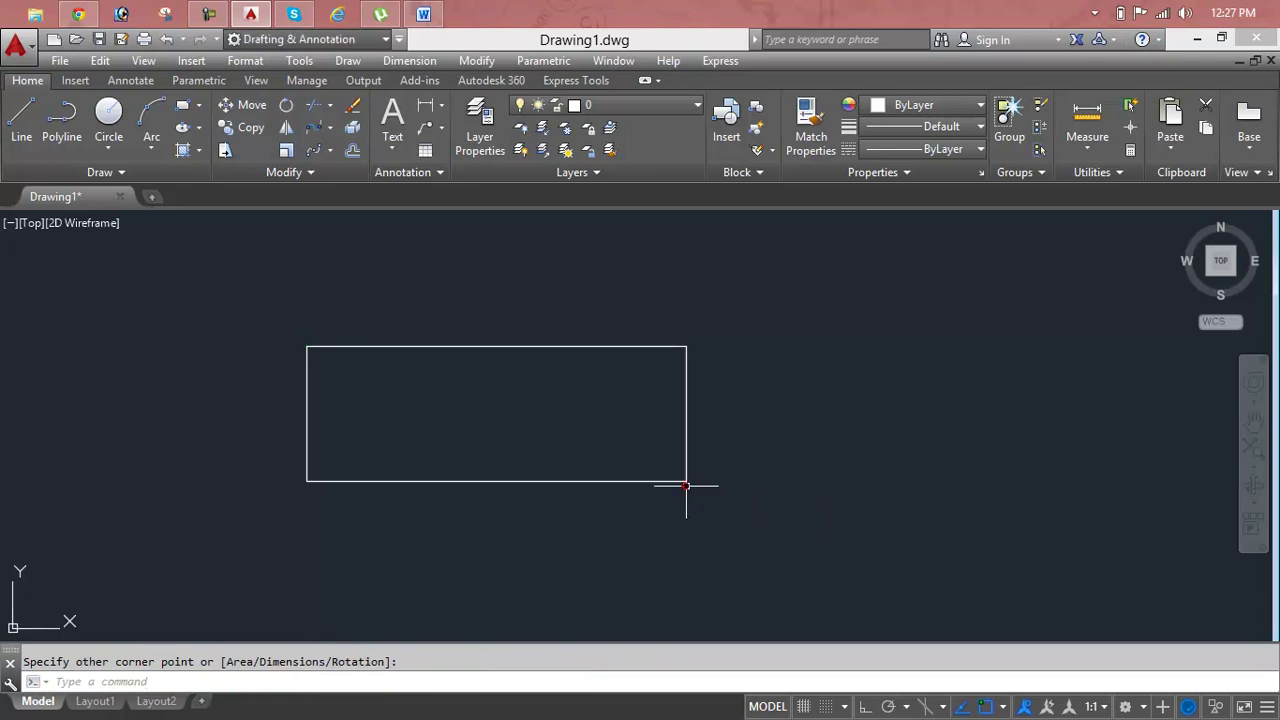
pyautogui.click(774, 346)
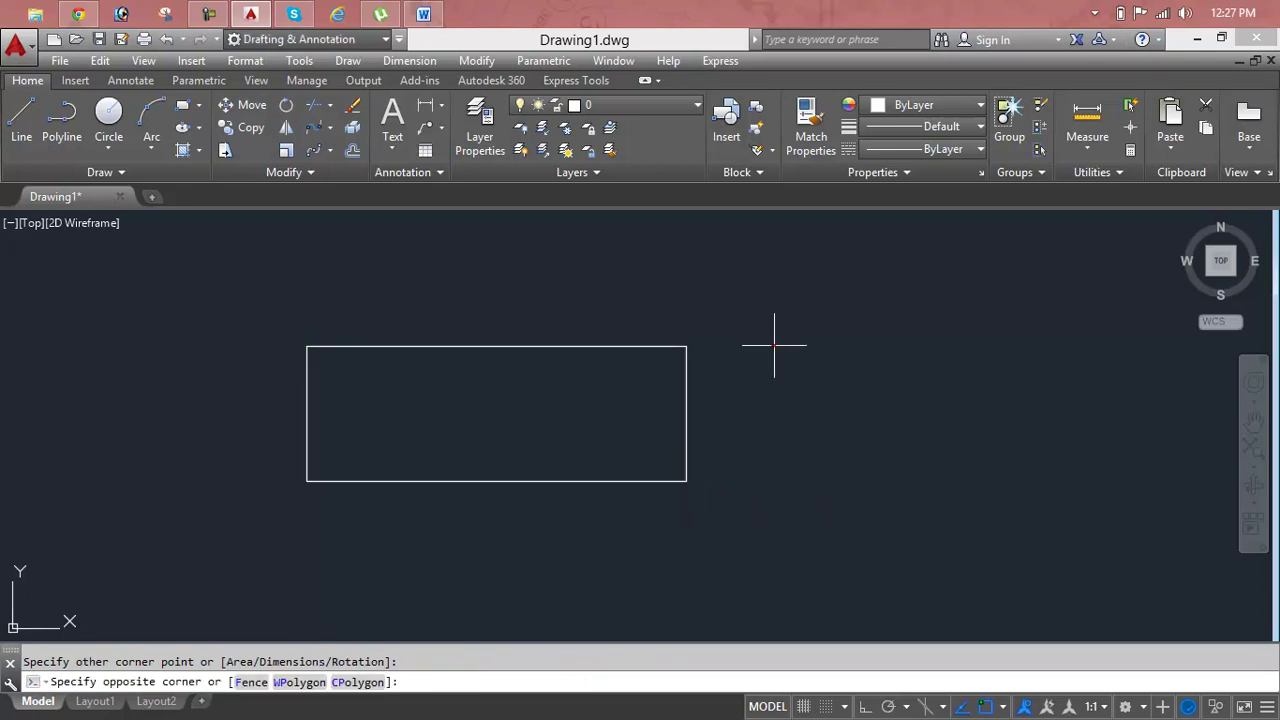
pyautogui.click(653, 449)
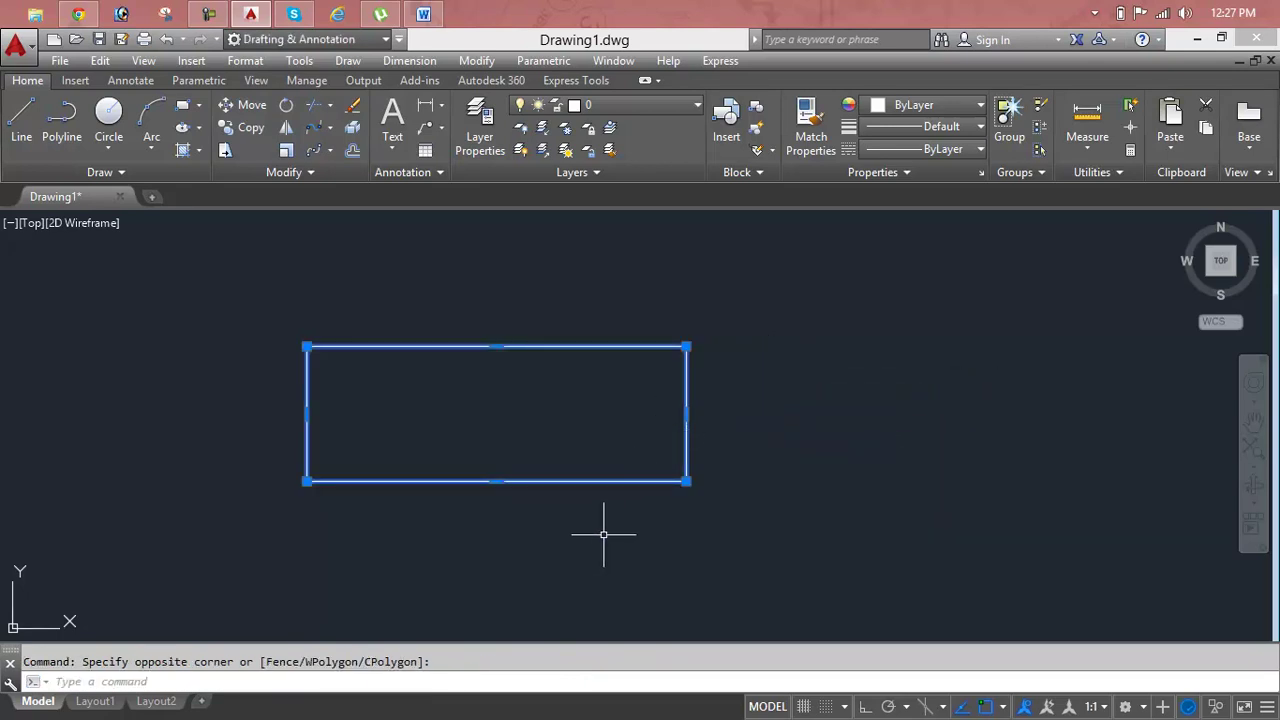
pyautogui.press('Escape')
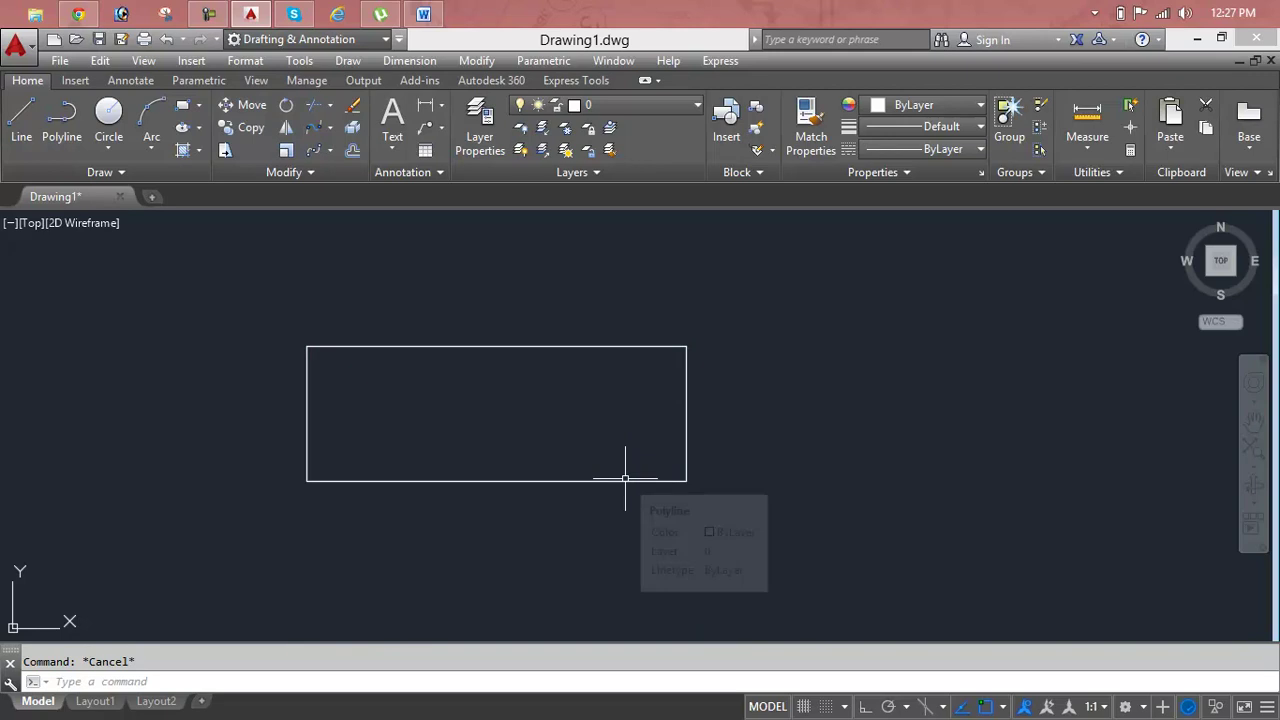
# Draw a long horizontal line to the right of the rectangle
pyautogui.click(625, 480)
pyautogui.press('Escape')
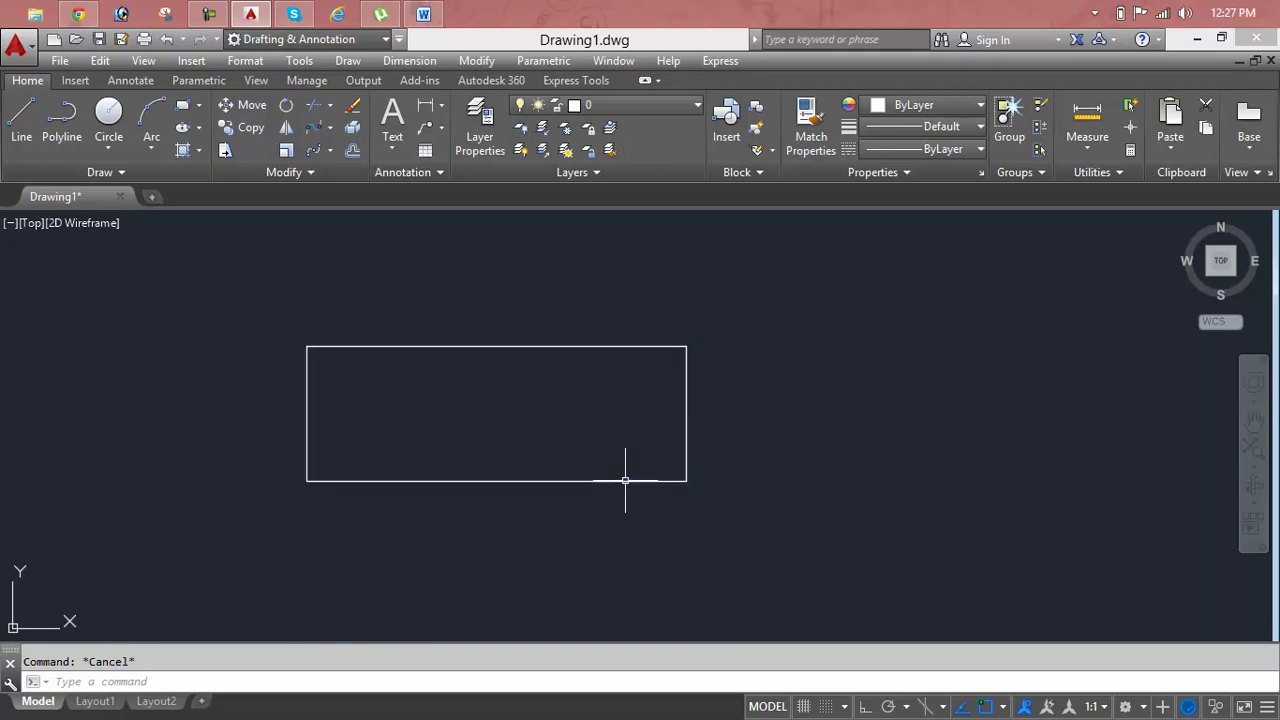
pyautogui.moveTo(625, 480)
pyautogui.mouseDown(button='middle')
pyautogui.moveTo(437, 471)
pyautogui.moveTo(303, 500)
pyautogui.mouseUp(button='middle')
pyautogui.write('l')
pyautogui.press('Return')
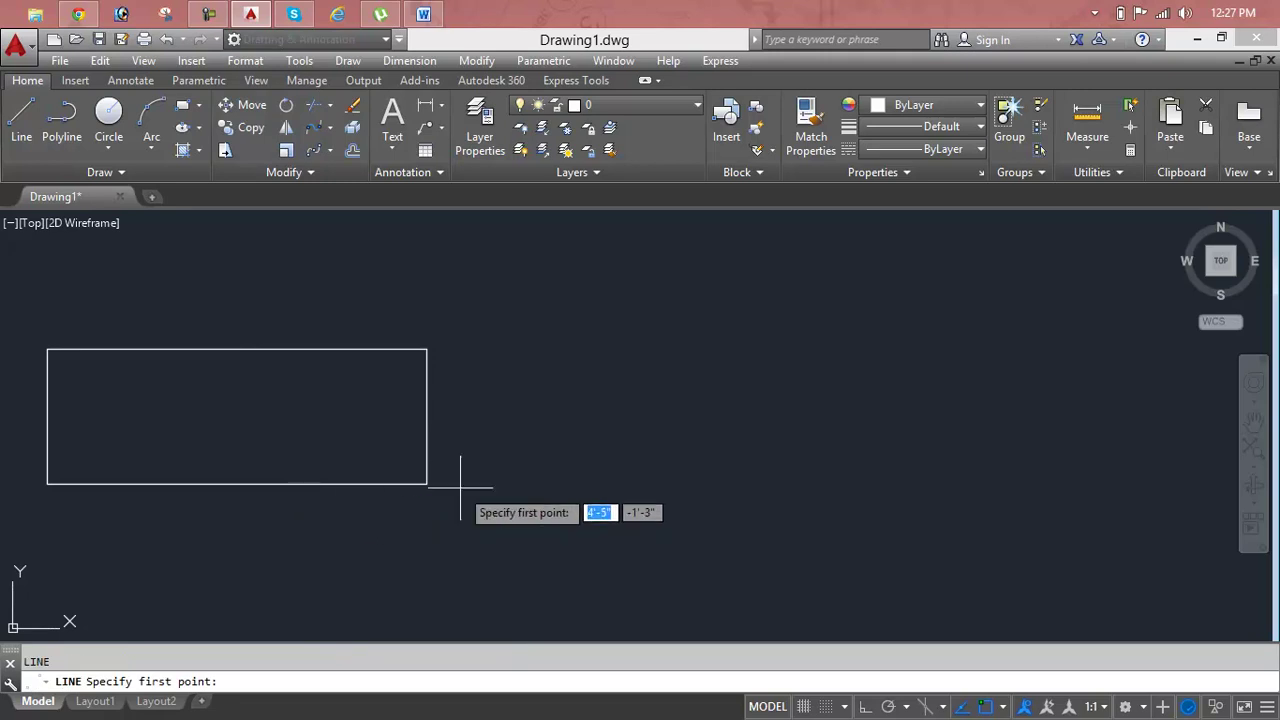
pyautogui.click(460, 487)
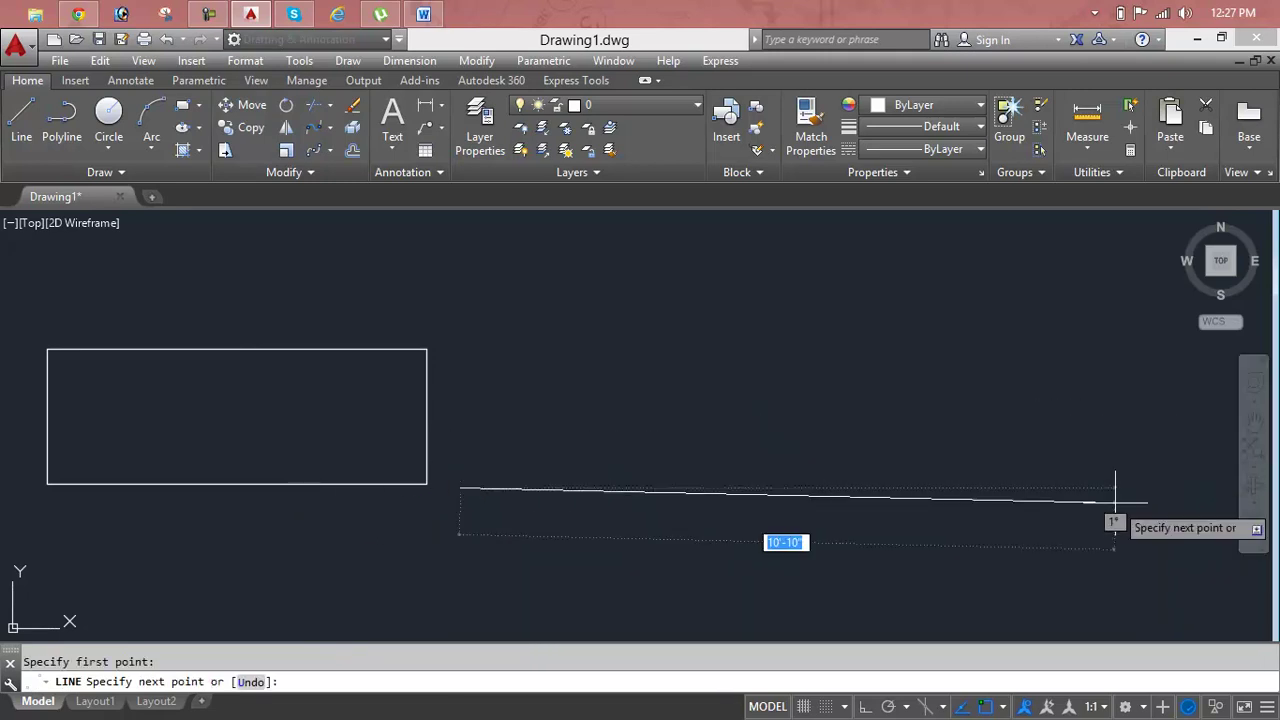
pyautogui.click(1117, 489)
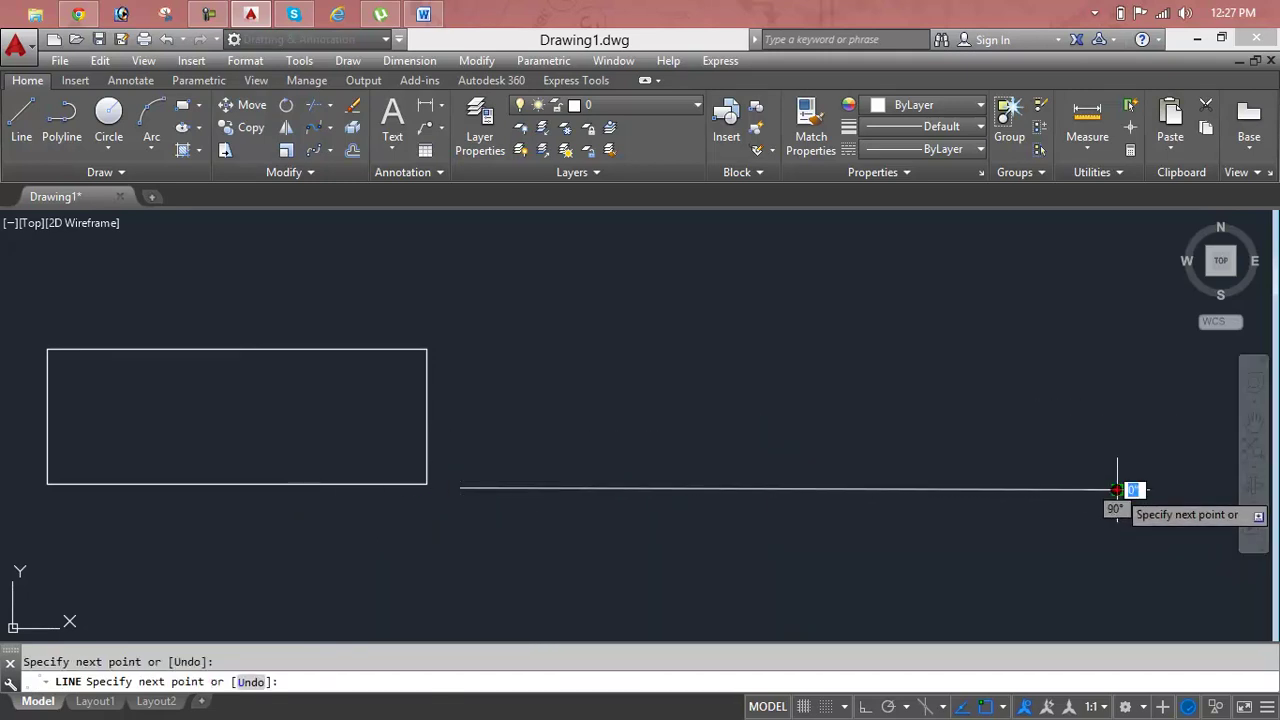
pyautogui.press('Return')
pyautogui.press('Return')
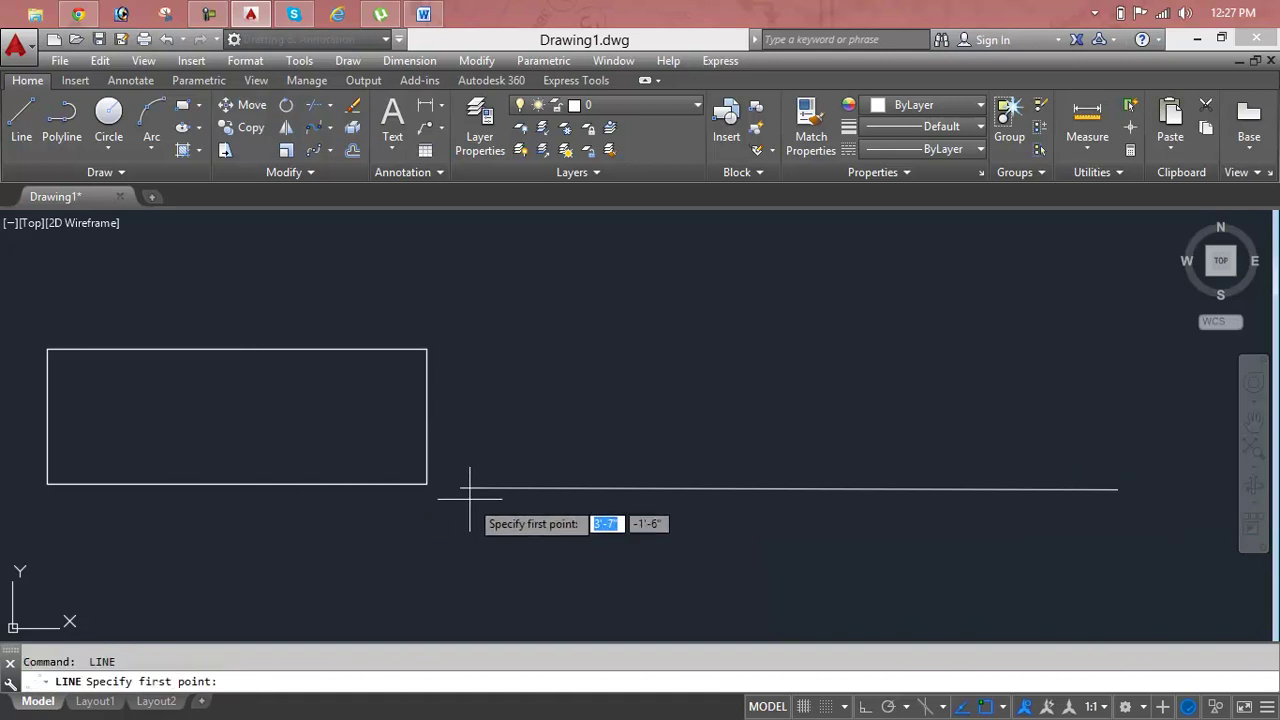
# Draw a second line on the same endpoints, doubling the horizontal line
pyautogui.click(460, 488)
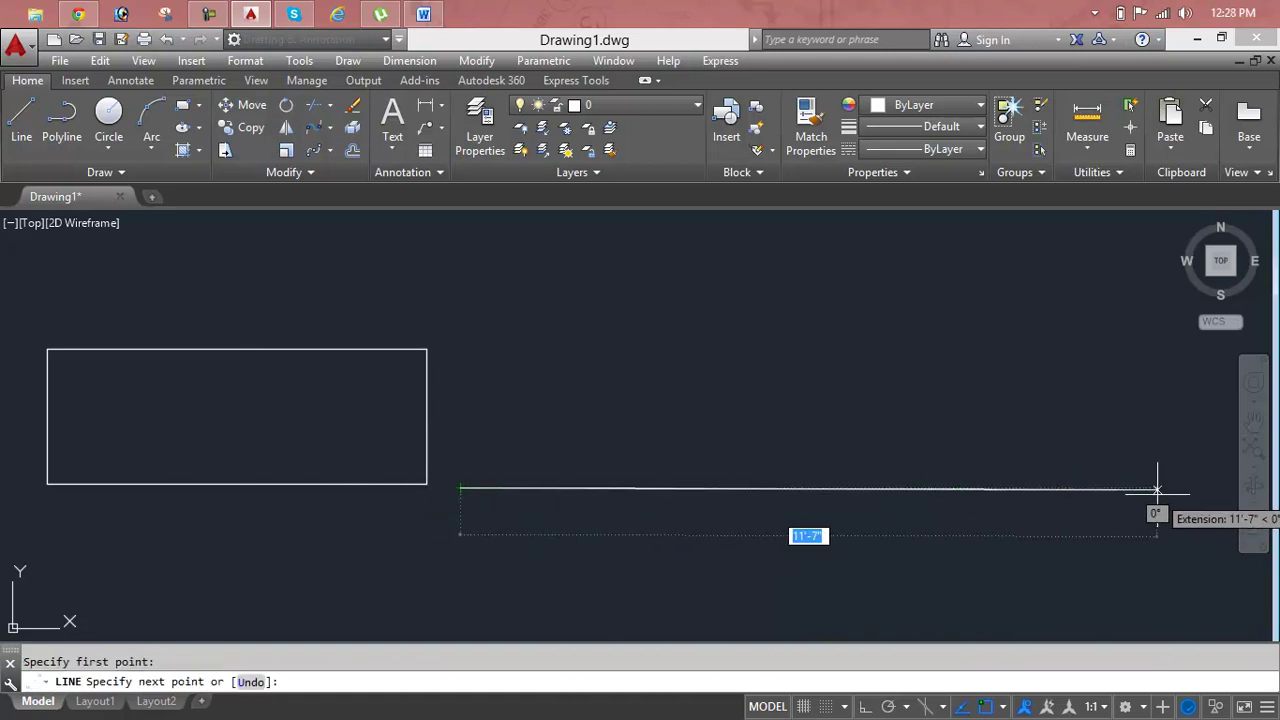
pyautogui.click(1117, 489)
pyautogui.press('Return')
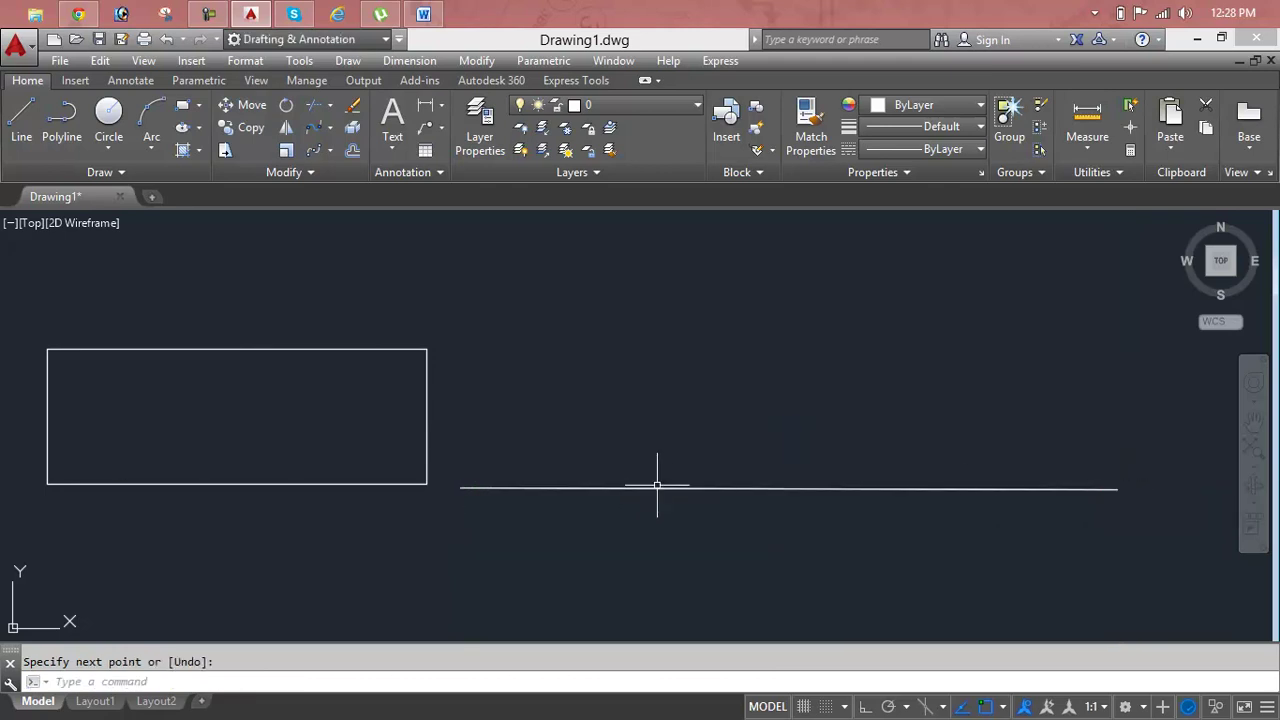
pyautogui.scroll(3, 340, 400)
pyautogui.scroll(3, 440, 362)
pyautogui.scroll(-3, 436, 368)
pyautogui.scroll(-3, 436, 366)
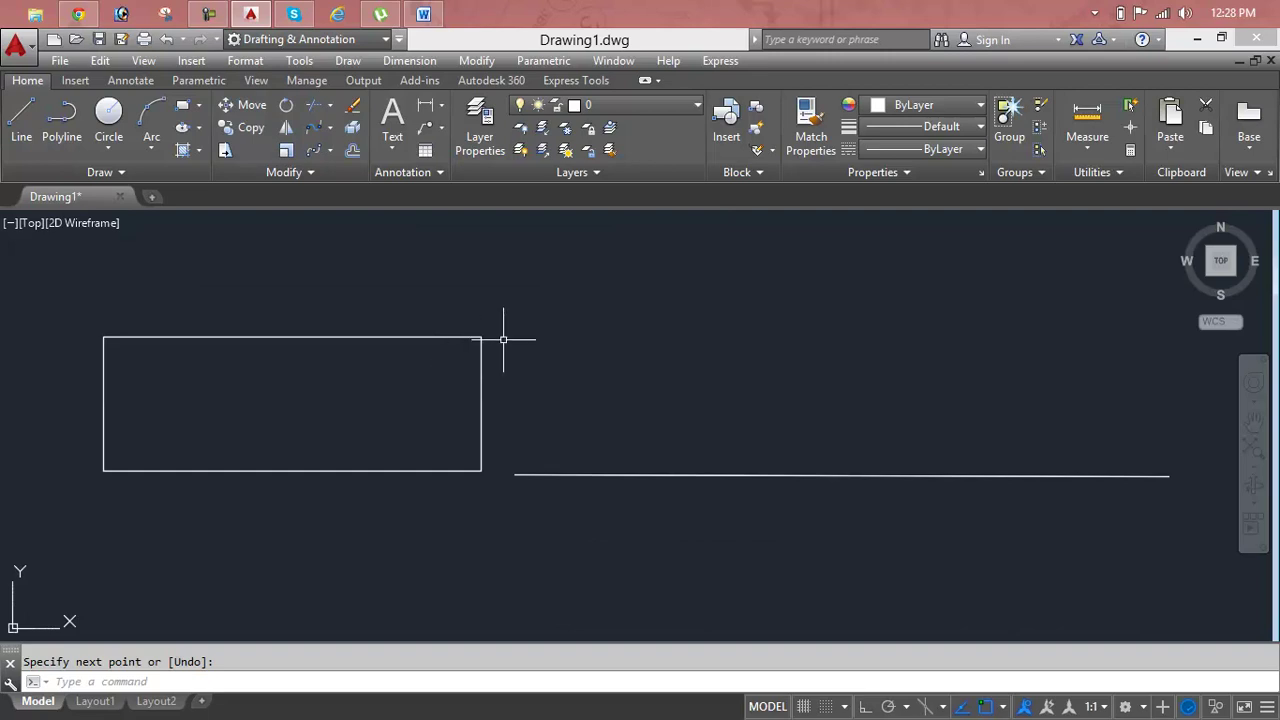
pyautogui.press('Escape')
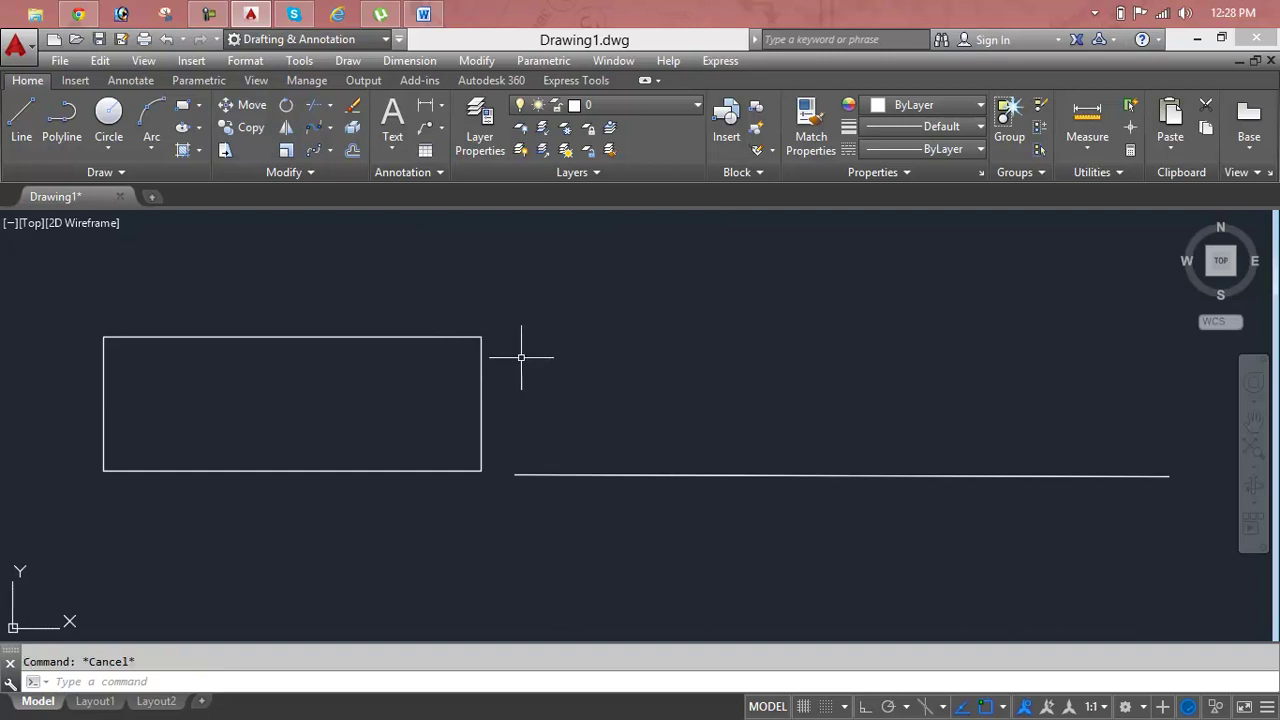
# Draw a new rectangle above the horizontal line
pyautogui.write('R')
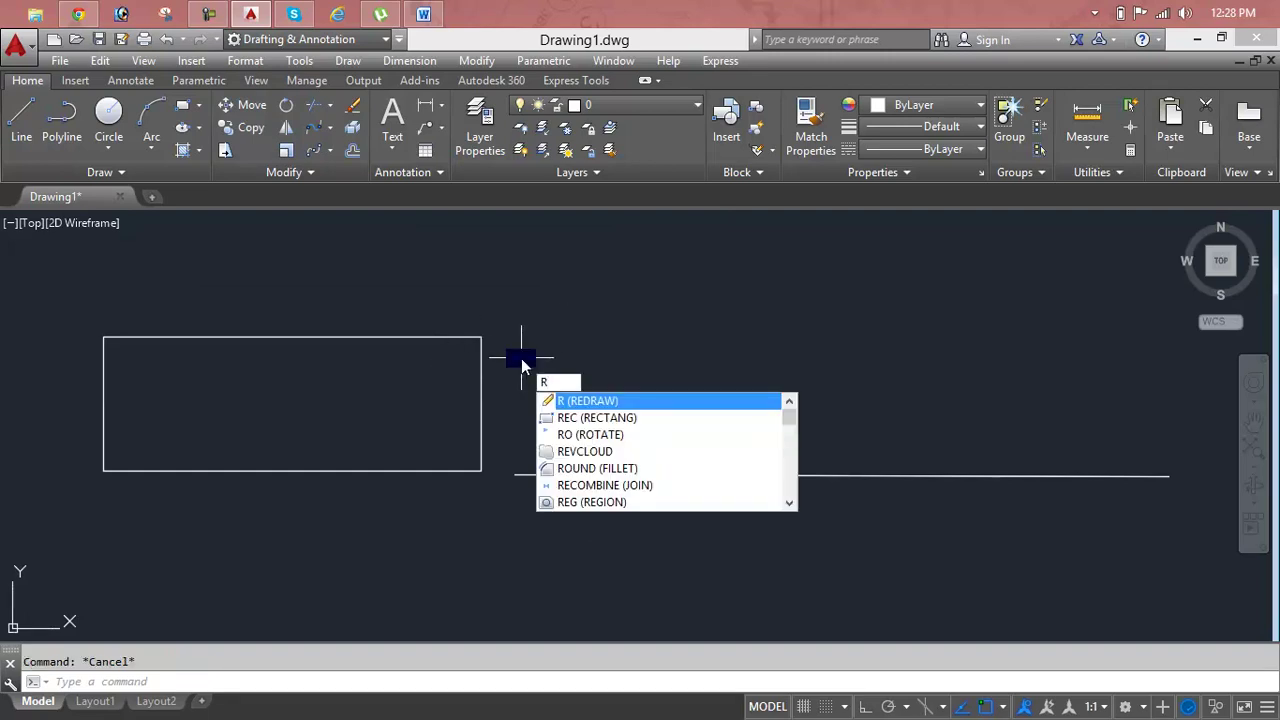
pyautogui.write('EC')
pyautogui.press('Return')
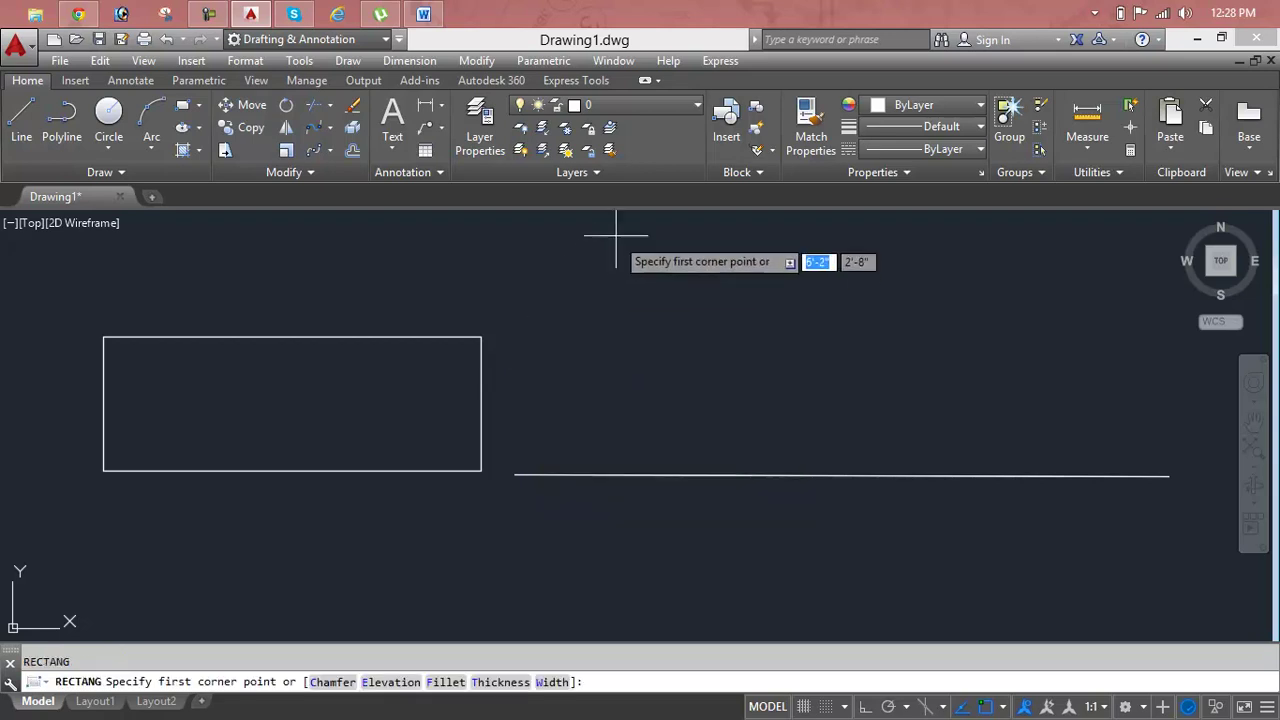
pyautogui.click(617, 228)
pyautogui.click(981, 340)
pyautogui.moveTo(808, 358); pyautogui.dragTo(756, 402, button='middle')
# Draw a second rectangle slightly offset, overlapping the upper one
pyautogui.press('Return')
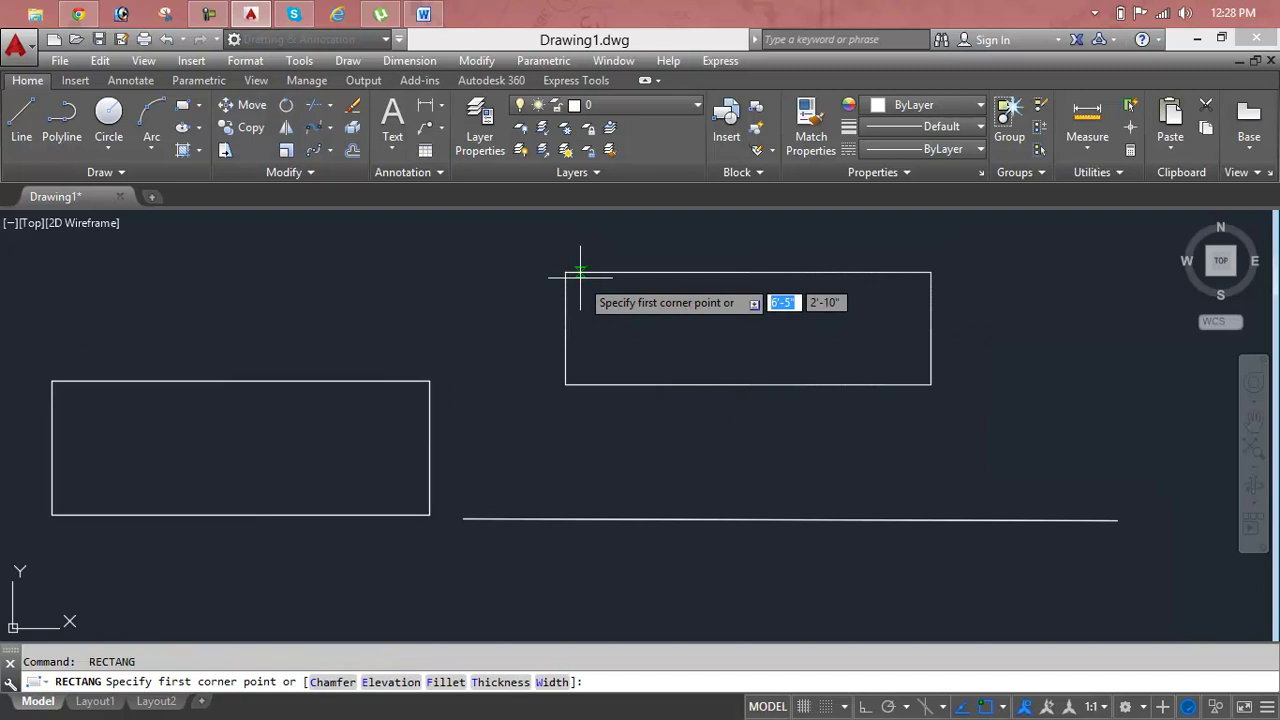
pyautogui.click(580, 272)
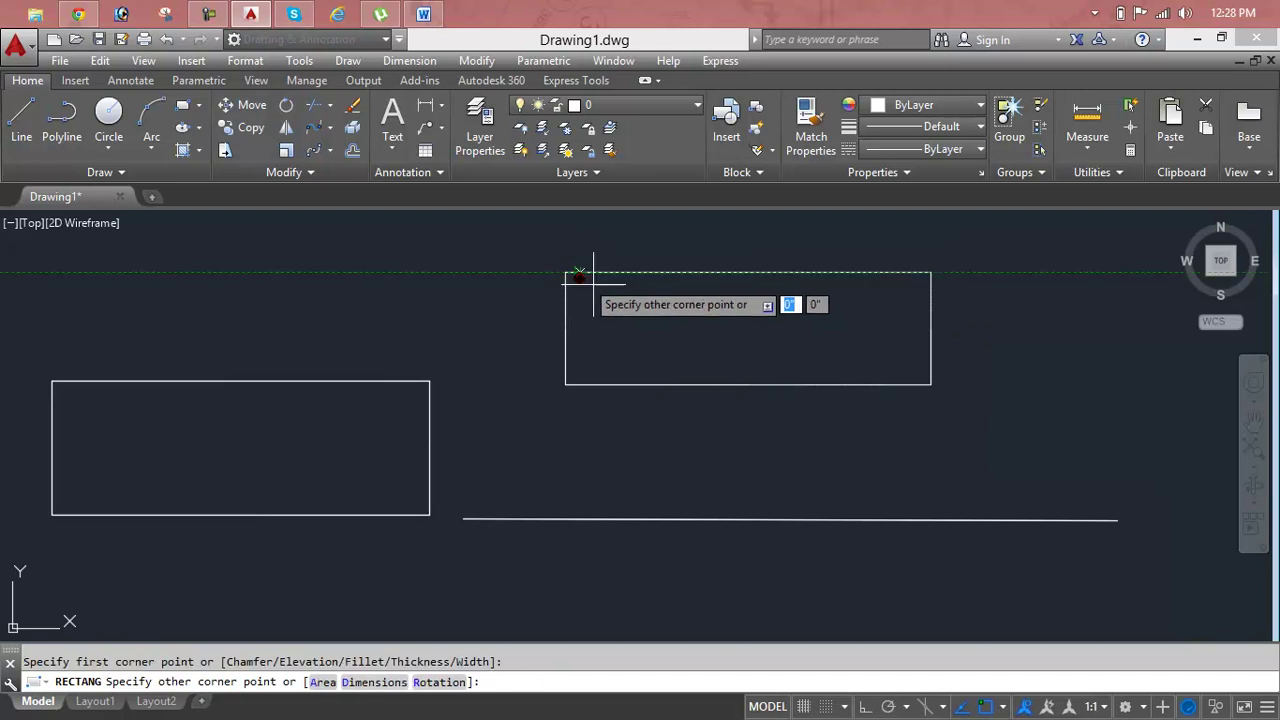
pyautogui.click(937, 392)
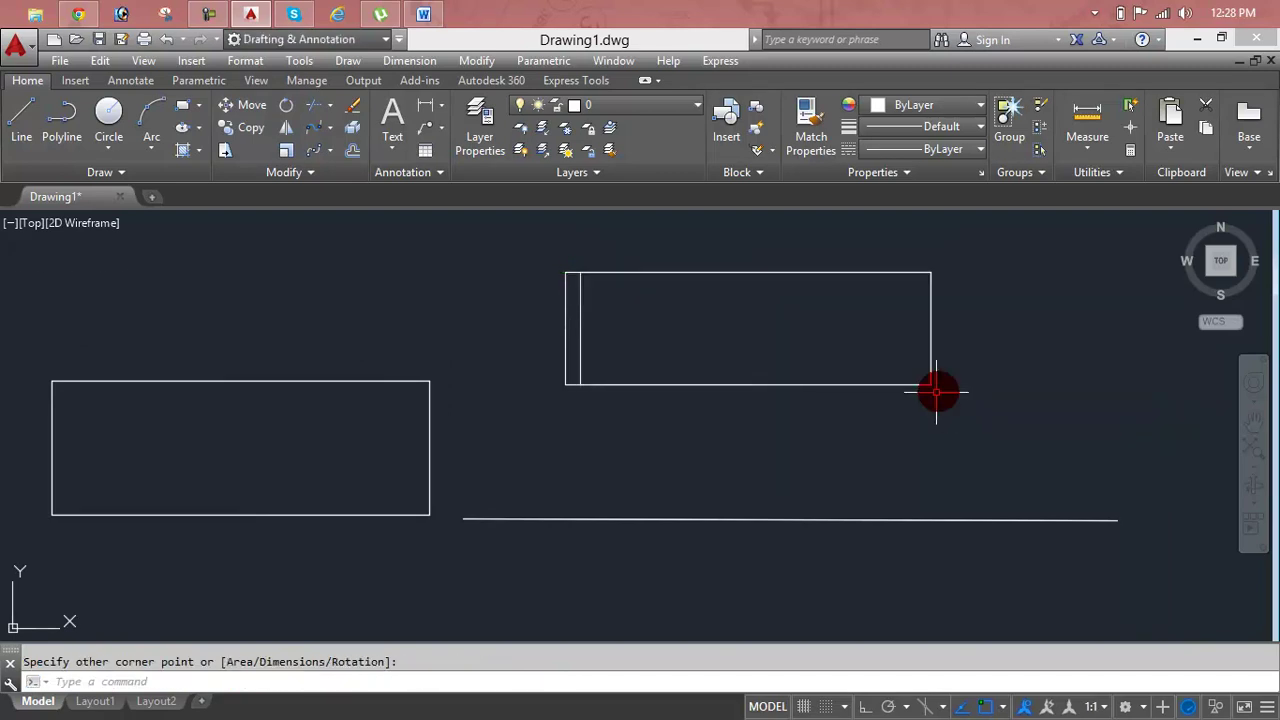
pyautogui.scroll(2, 551, 323)
pyautogui.scroll(2, 651, 340)
pyautogui.scroll(-2, 651, 341)
pyautogui.scroll(-2, 651, 341)
# Grip-stretch the rectangle's bottom-edge midpoint slightly lower
pyautogui.click(632, 348)
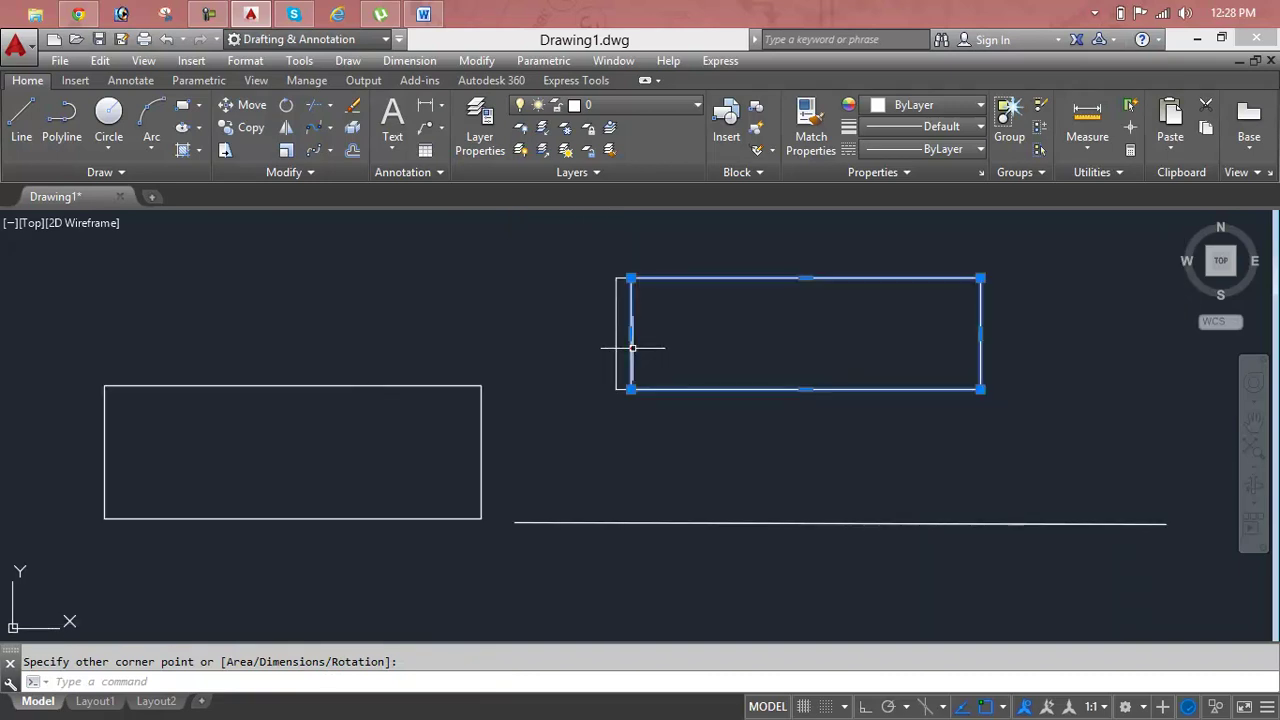
pyautogui.press('Escape')
pyautogui.click(733, 340)
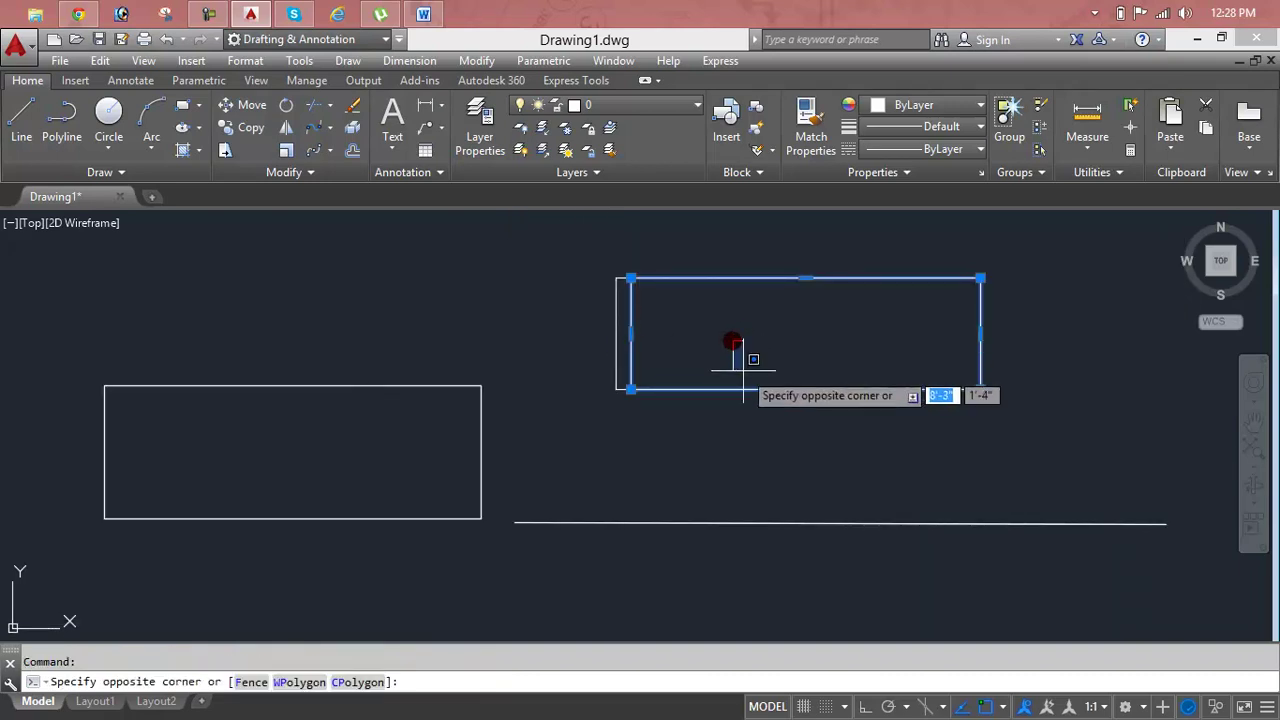
pyautogui.click(800, 389)
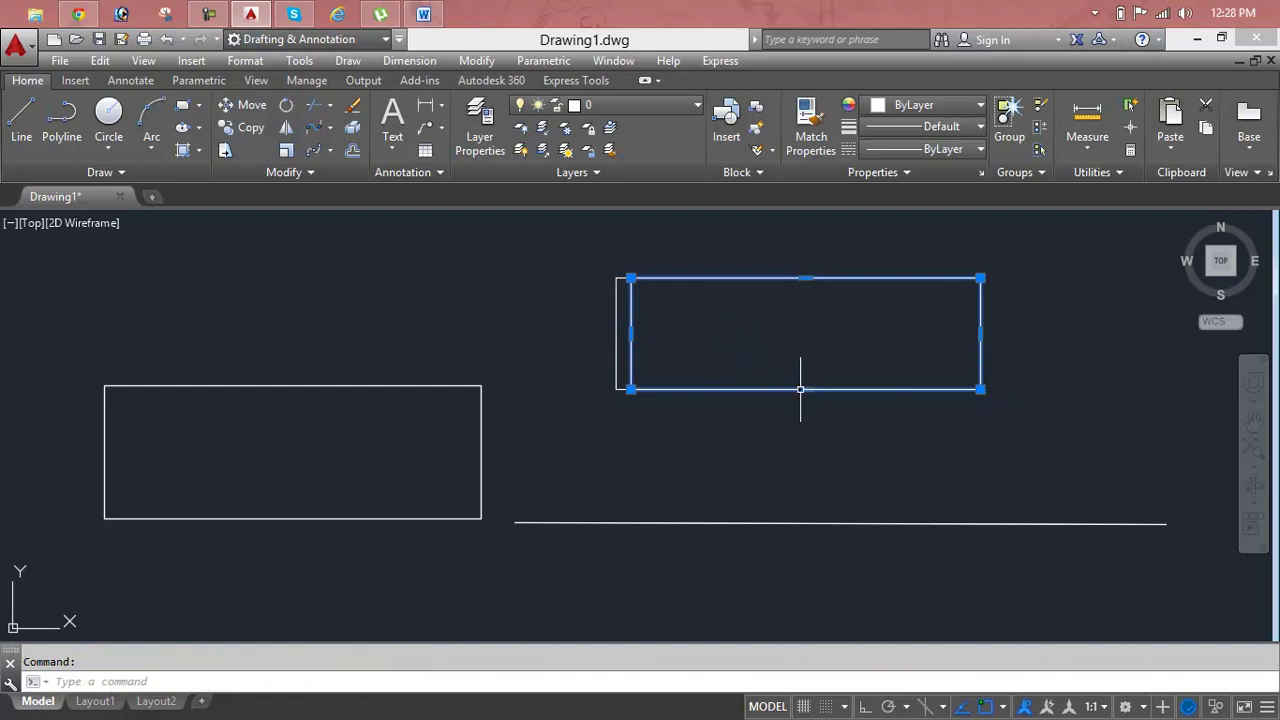
pyautogui.click(806, 390)
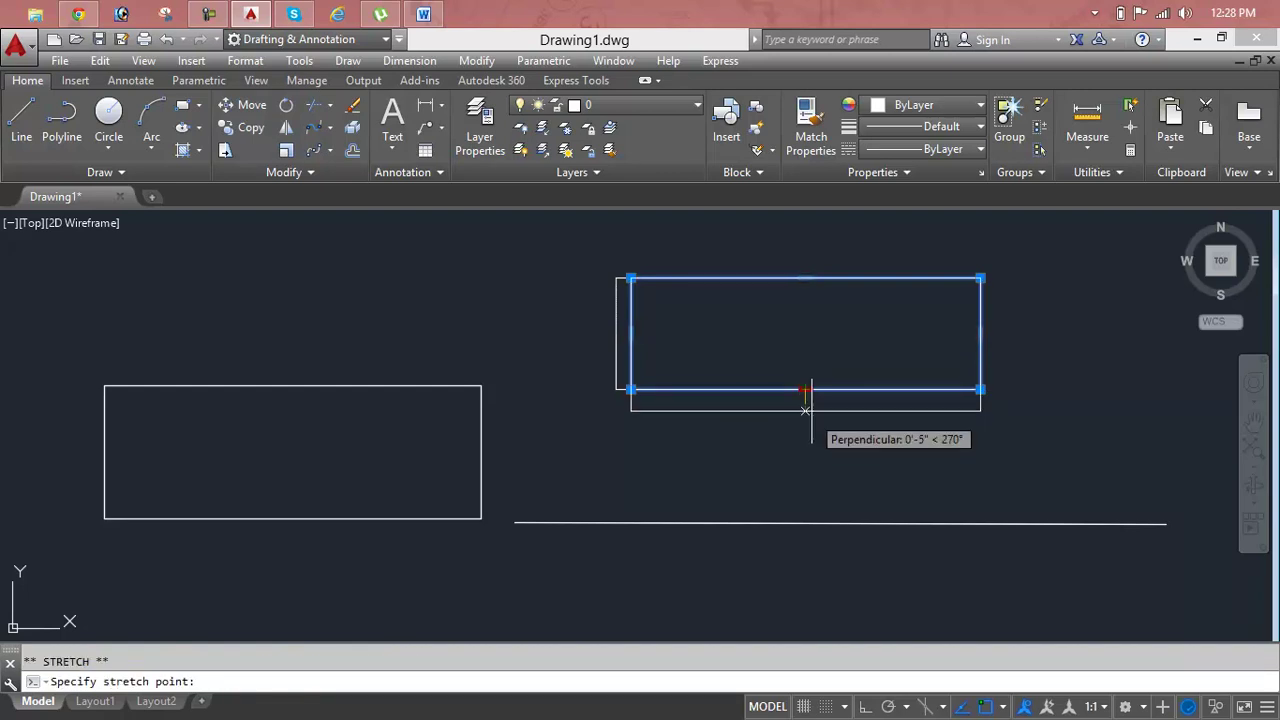
pyautogui.click(809, 402)
pyautogui.press('Escape')
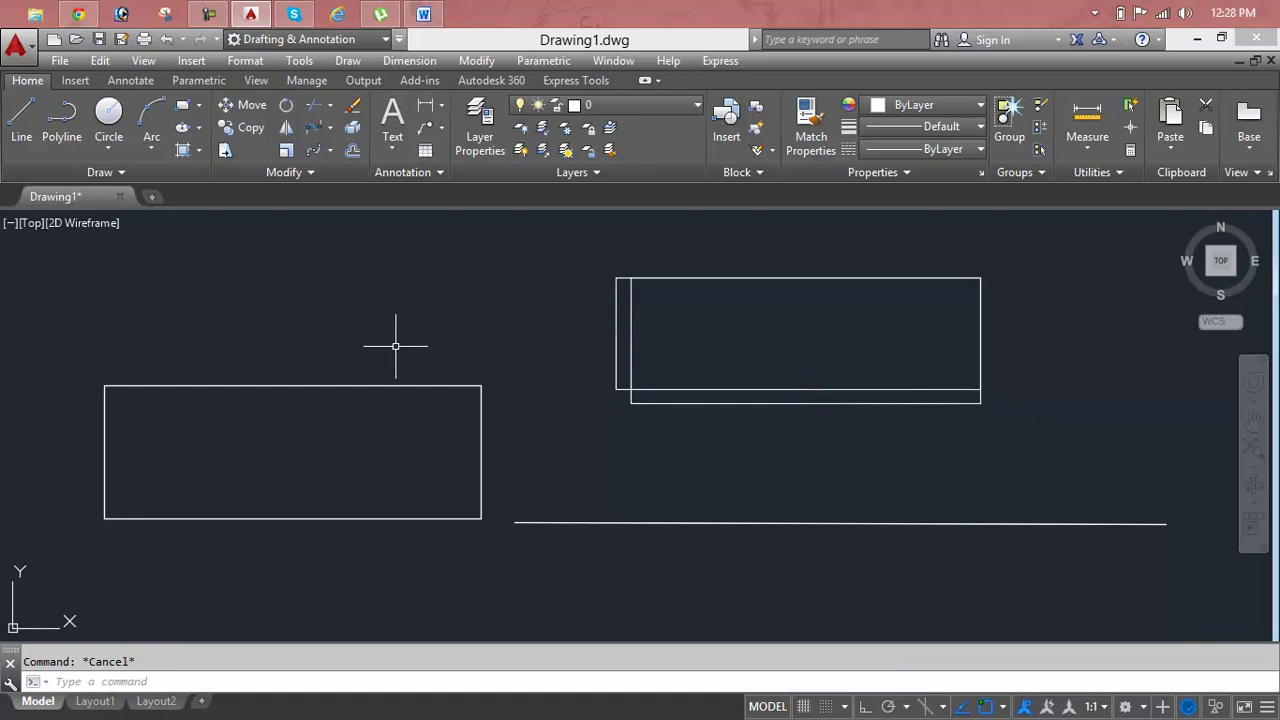
pyautogui.scroll(-1, 443, 329)
# Start Delete Duplicate Objects (OVERKILL) from the expanded Modify panel
pyautogui.moveTo(443, 329); pyautogui.dragTo(717, 277, button='middle')
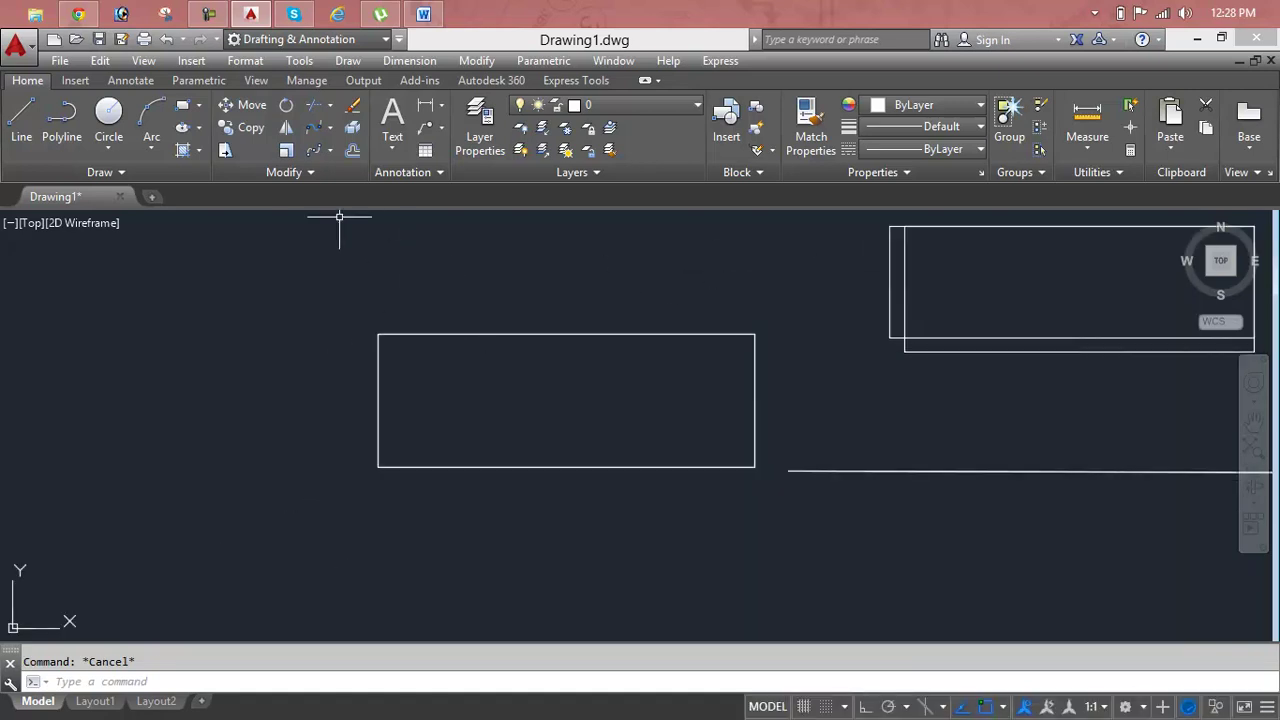
pyautogui.click(302, 176)
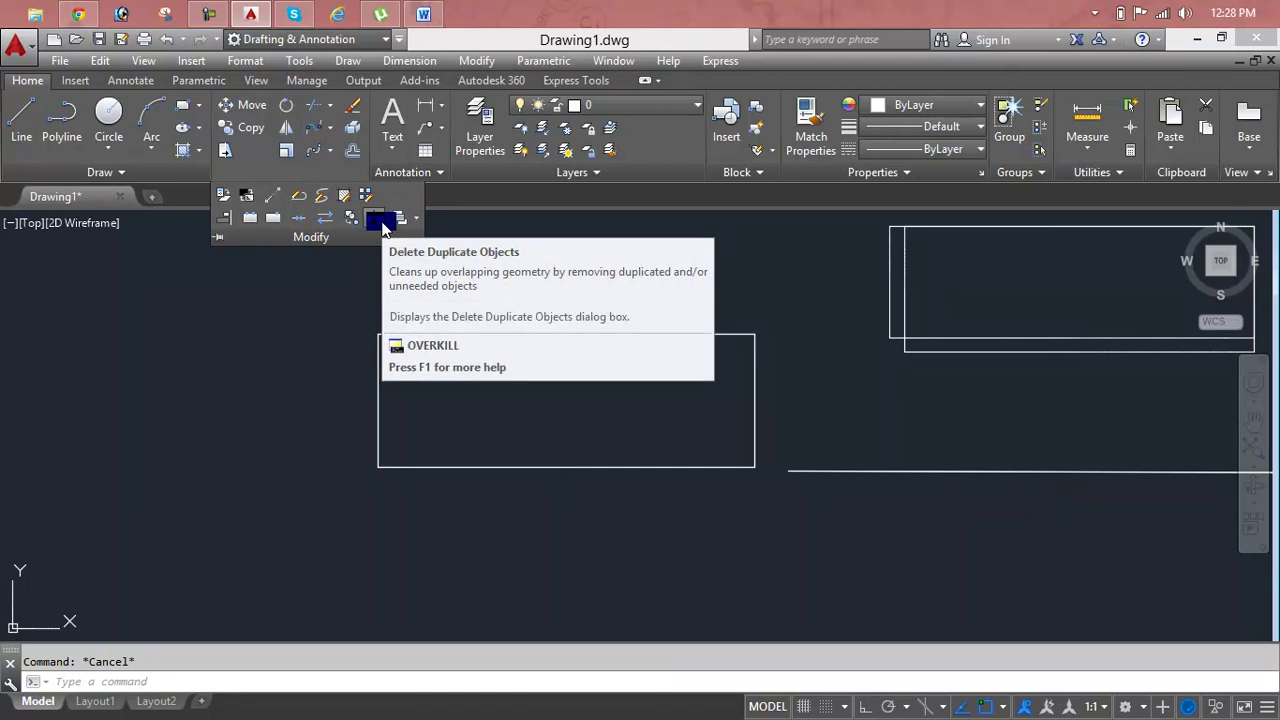
pyautogui.click(383, 224)
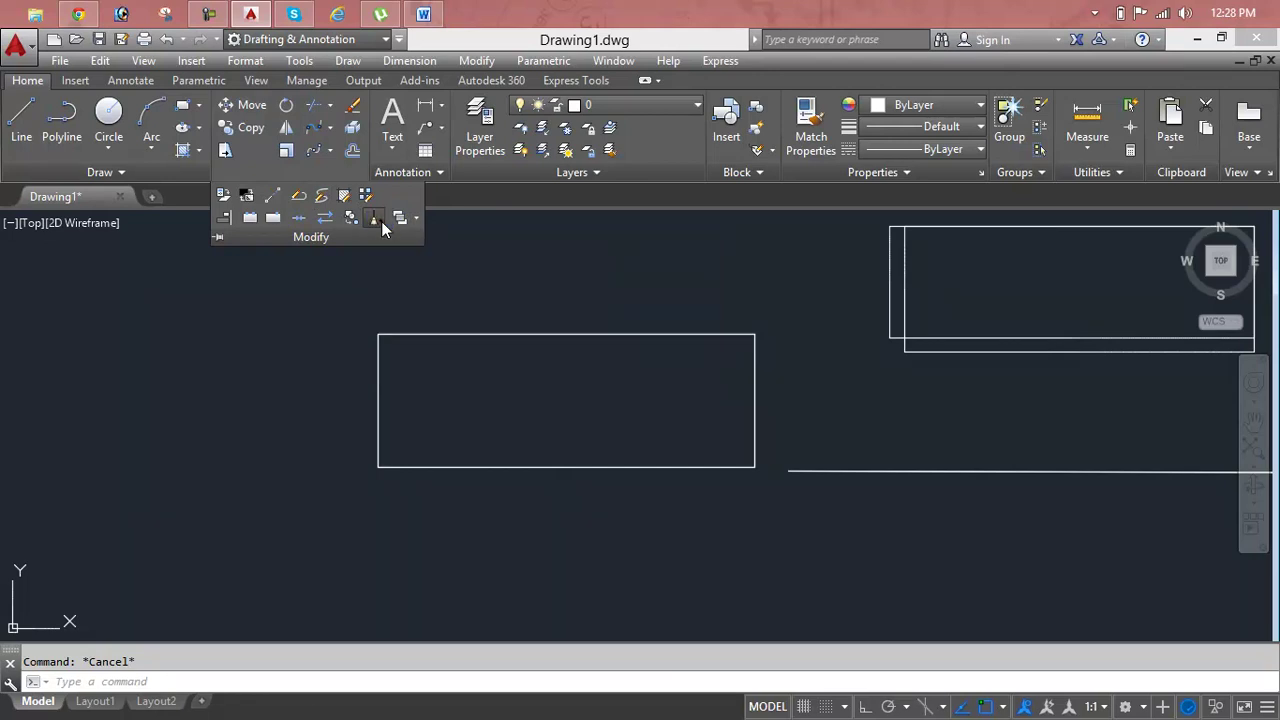
# Select the doubled left rectangle for OVERKILL, 2 objects found, and end the selection
pyautogui.click(330, 300)
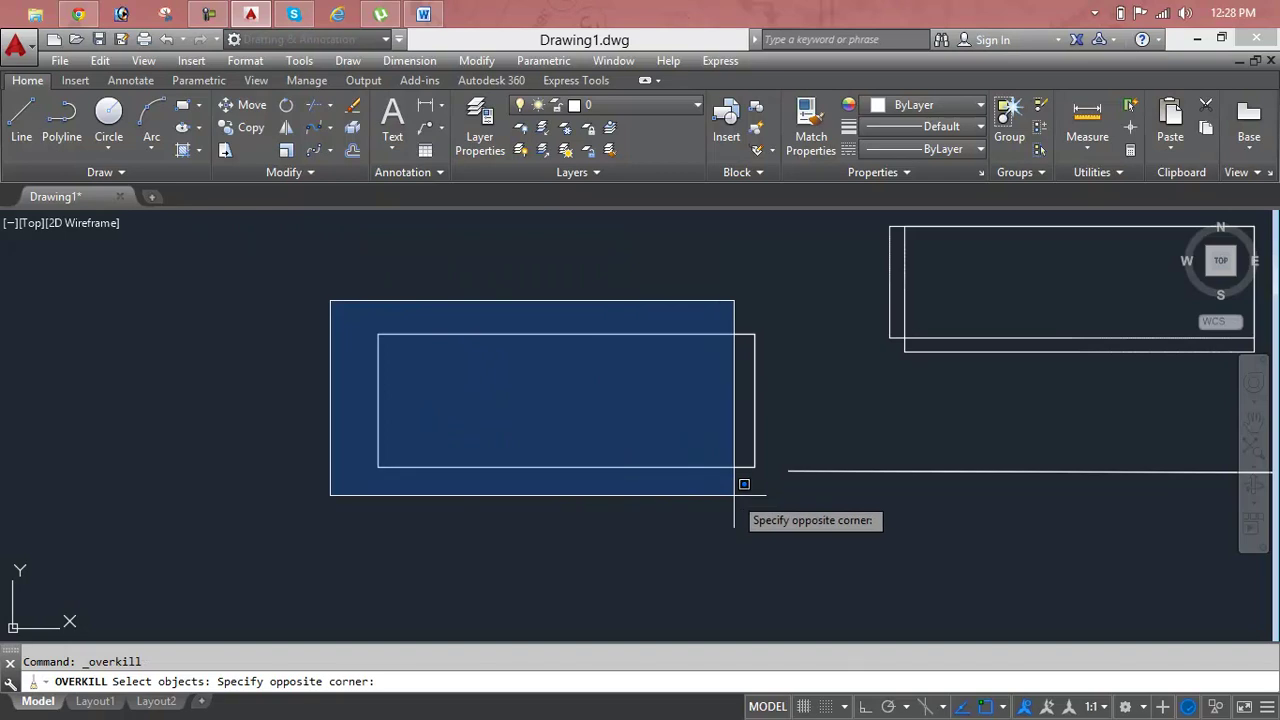
pyautogui.click(769, 495)
pyautogui.click(775, 314)
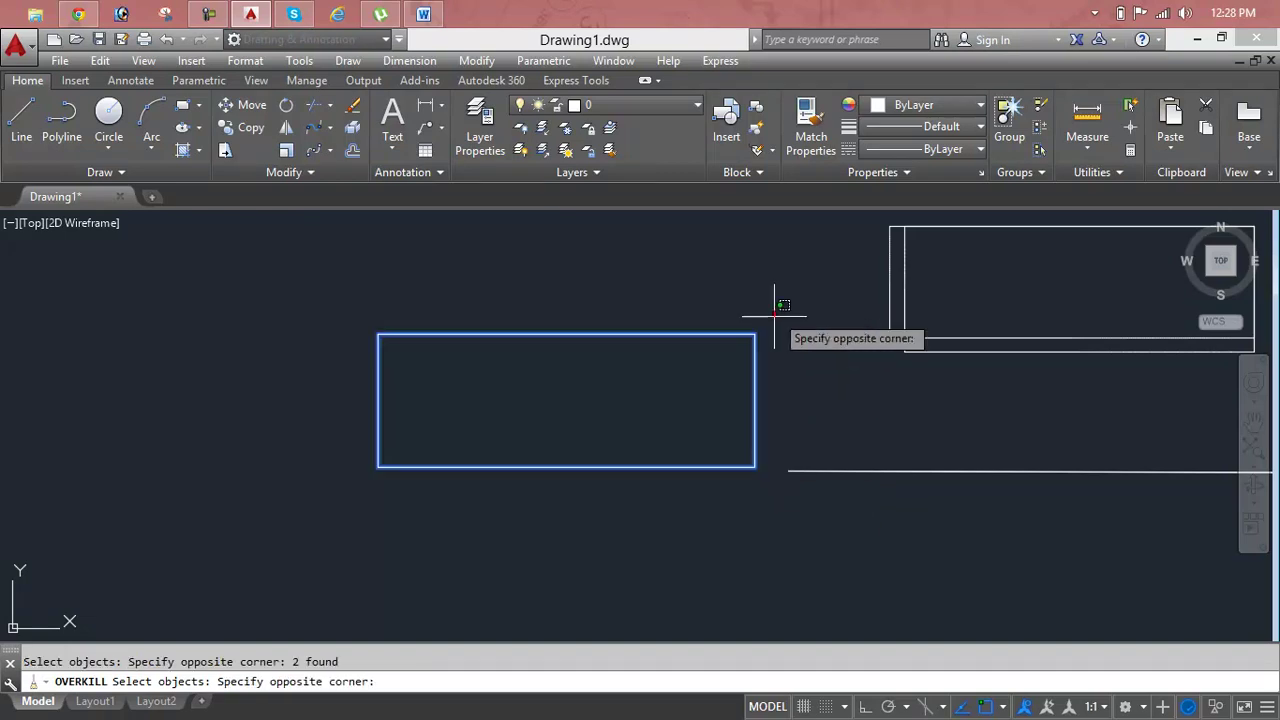
pyautogui.click(341, 477)
pyautogui.moveTo(300, 662); pyautogui.dragTo(317, 664)
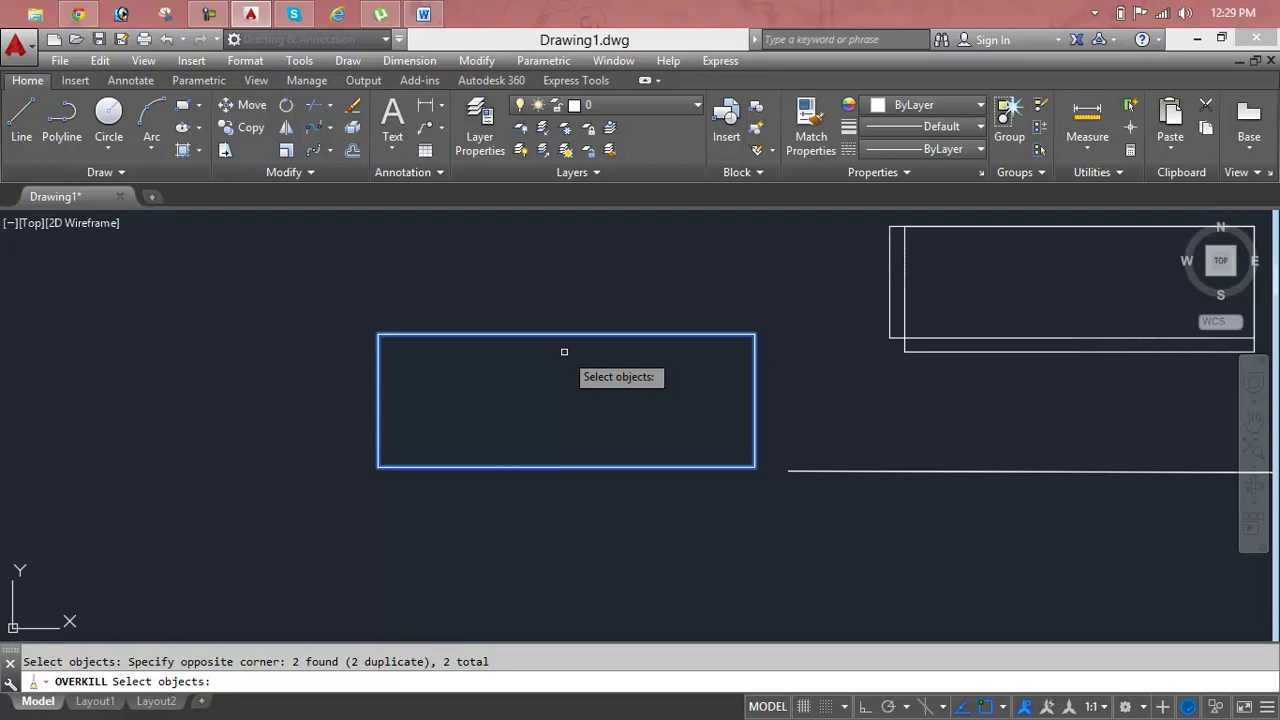
pyautogui.press('Return')
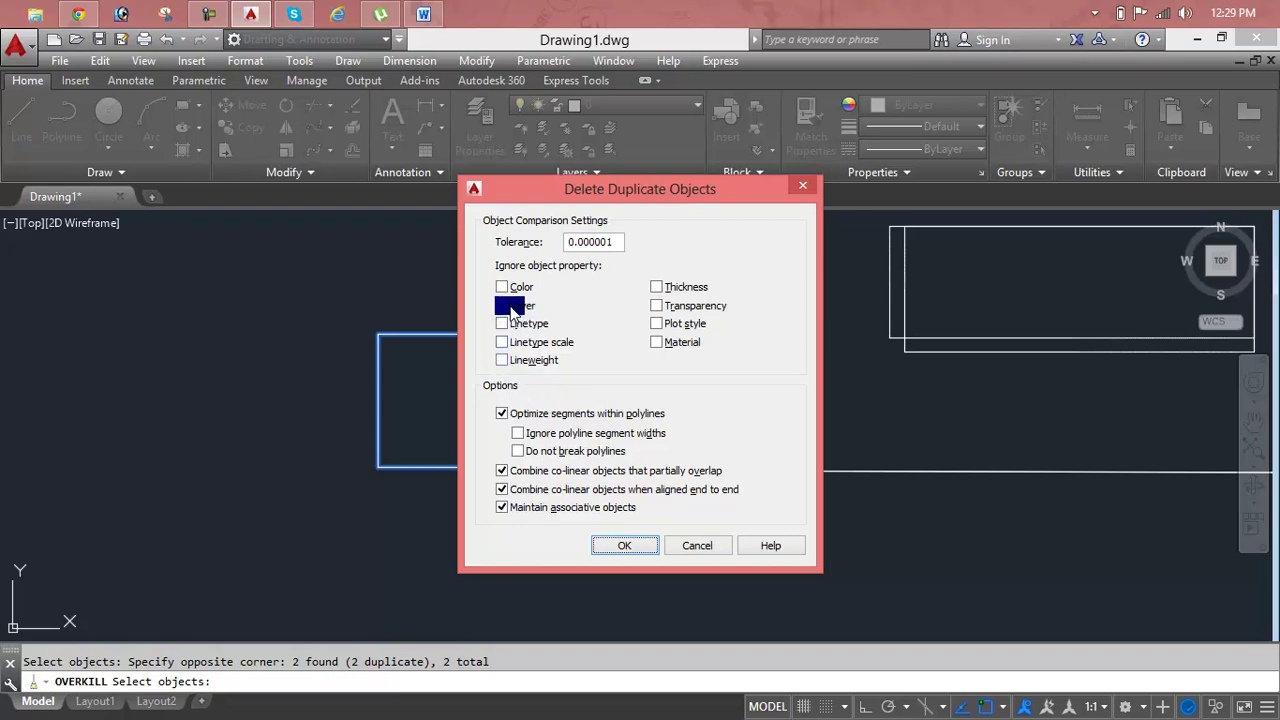
# Leave Color unignored and run the cleanup, which deletes 0 overlapping objects
pyautogui.click(507, 288)
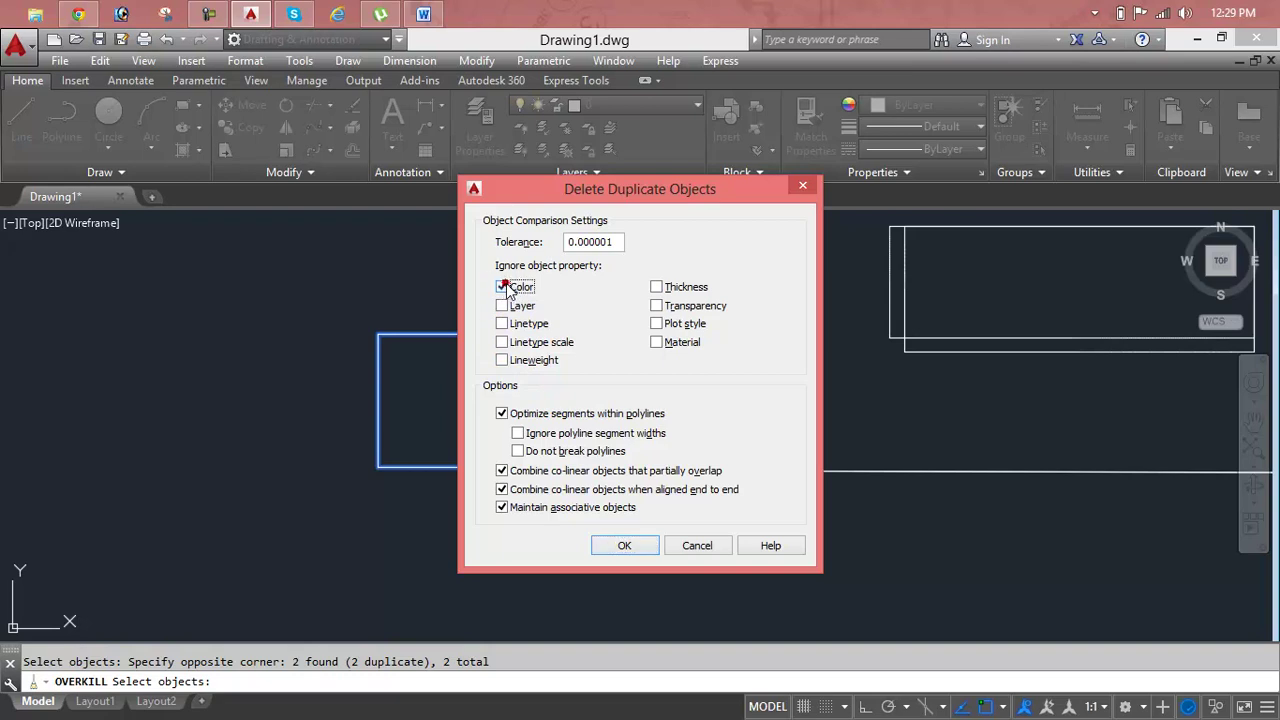
pyautogui.click(503, 288)
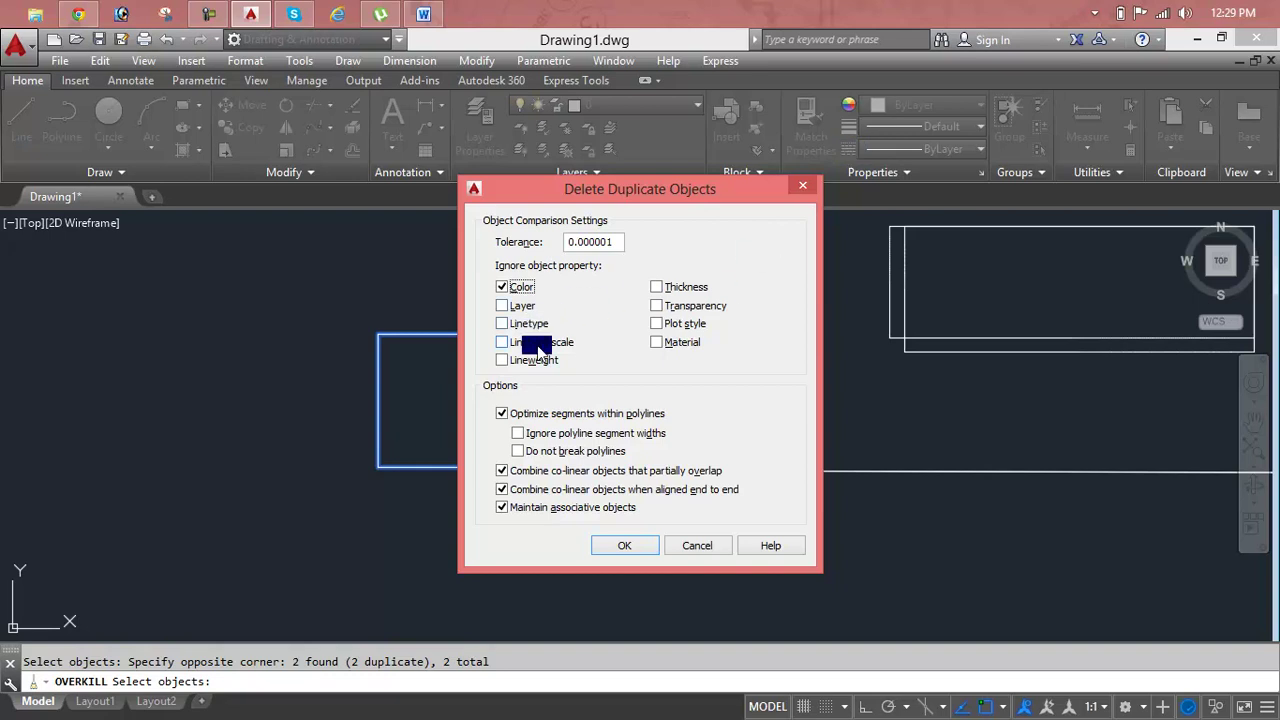
pyautogui.click(502, 287)
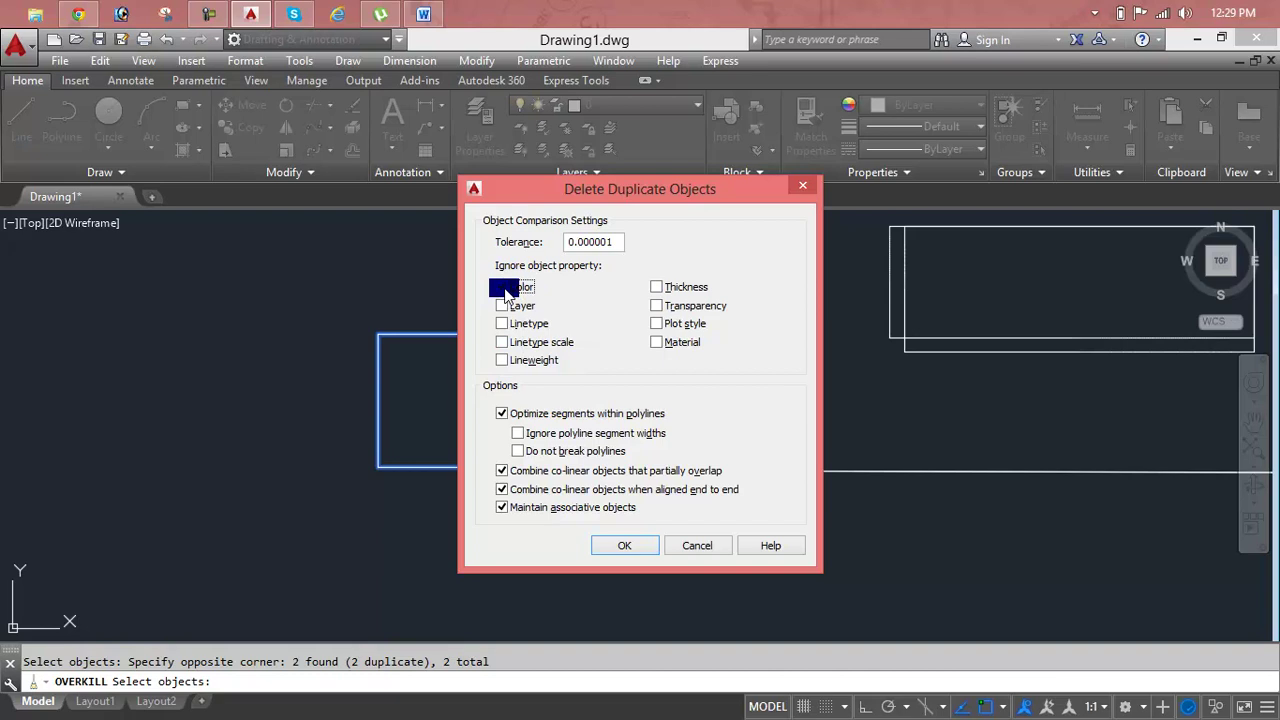
pyautogui.click(503, 287)
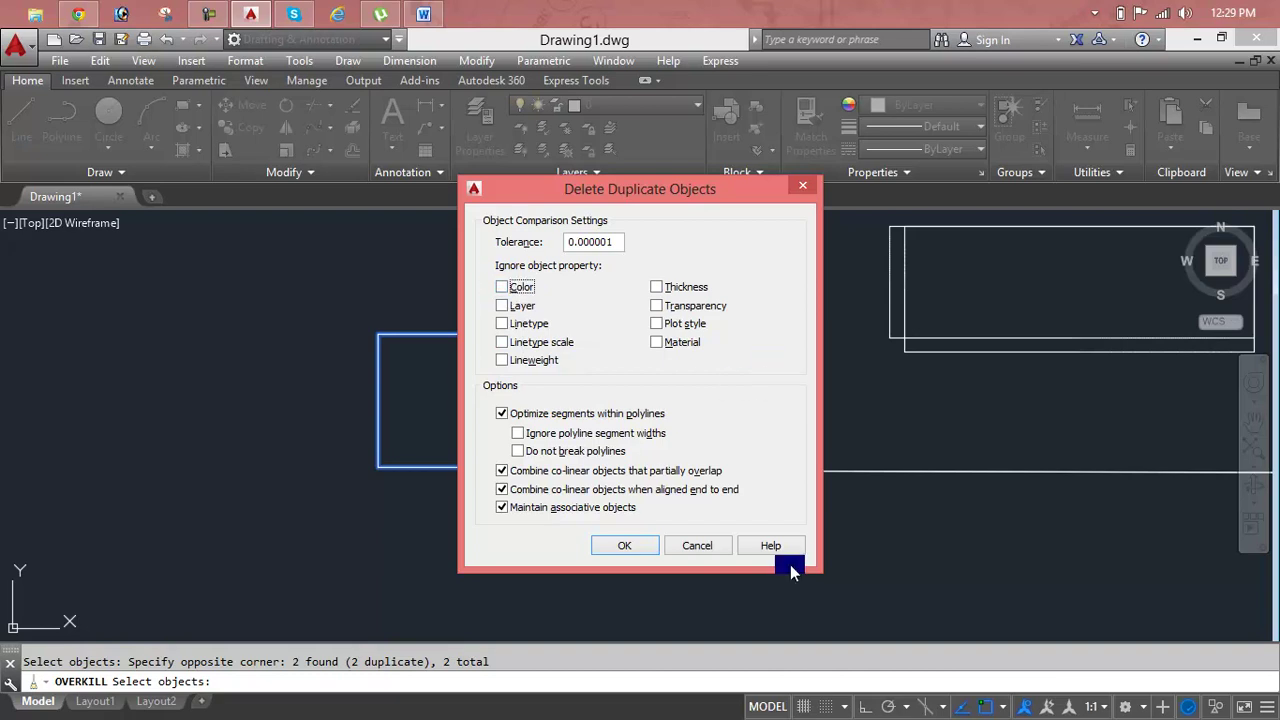
pyautogui.click(620, 548)
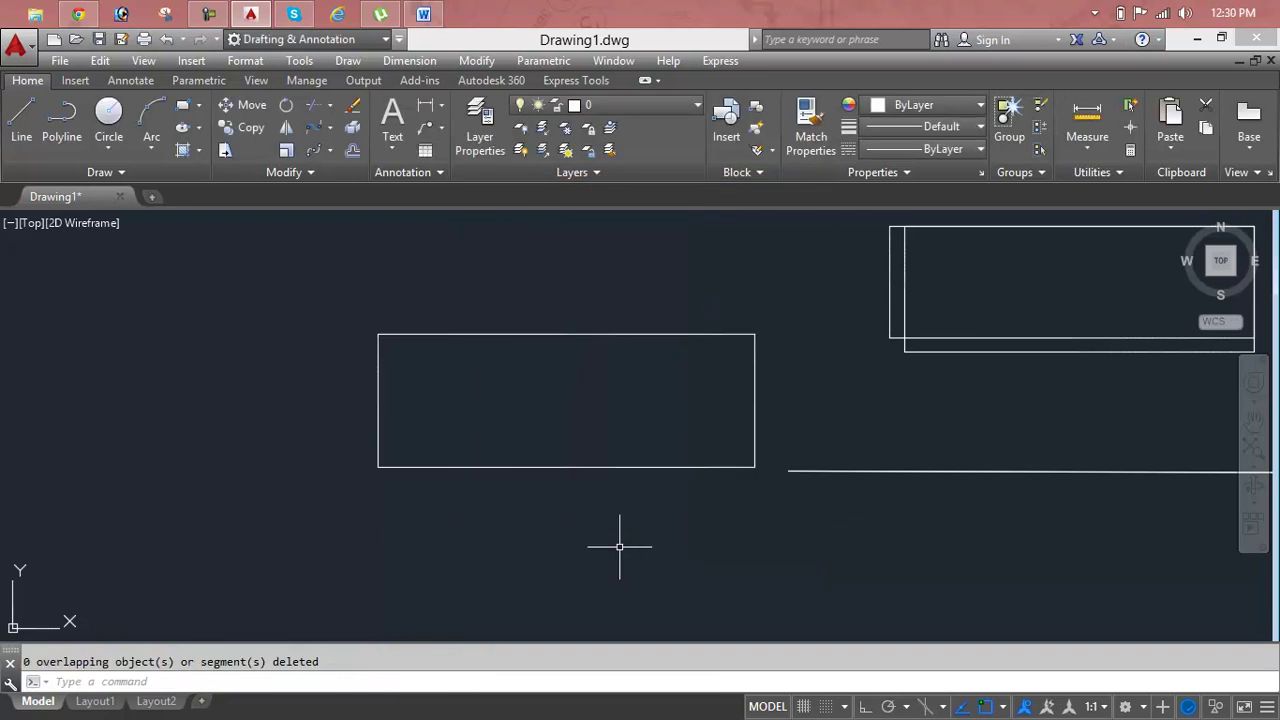
pyautogui.click(584, 465)
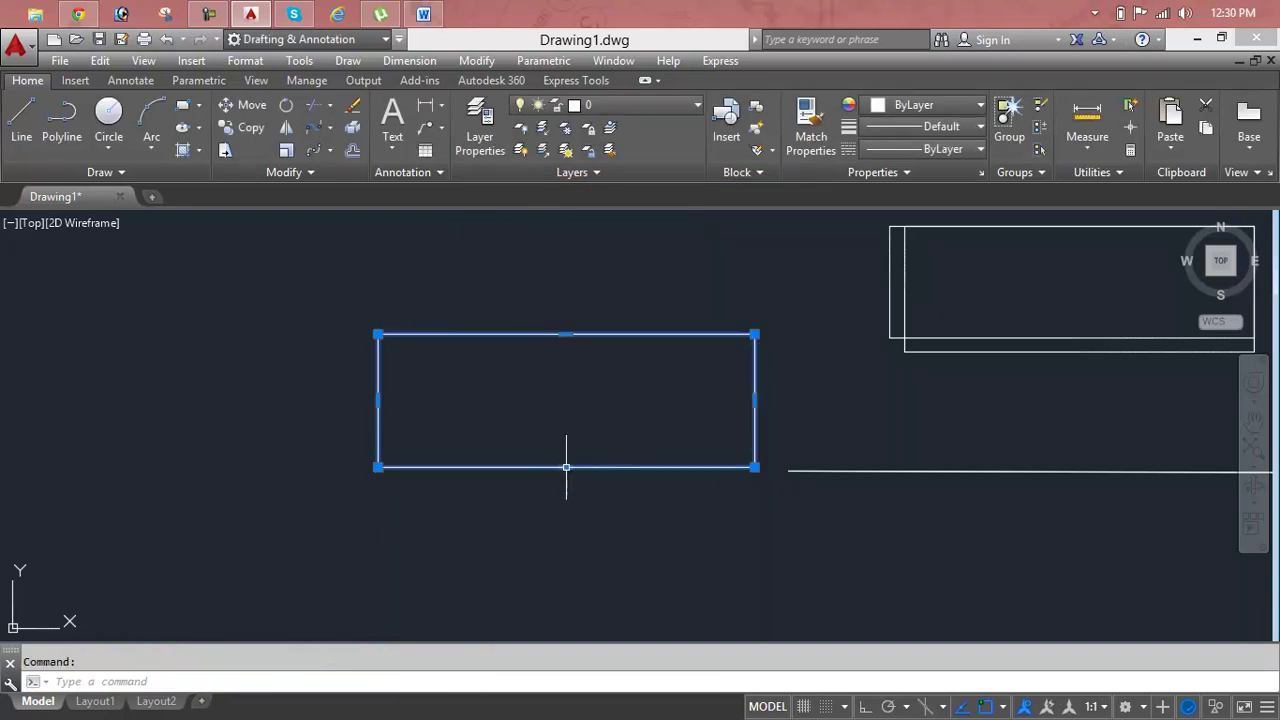
pyautogui.click(566, 466)
pyautogui.click(566, 534)
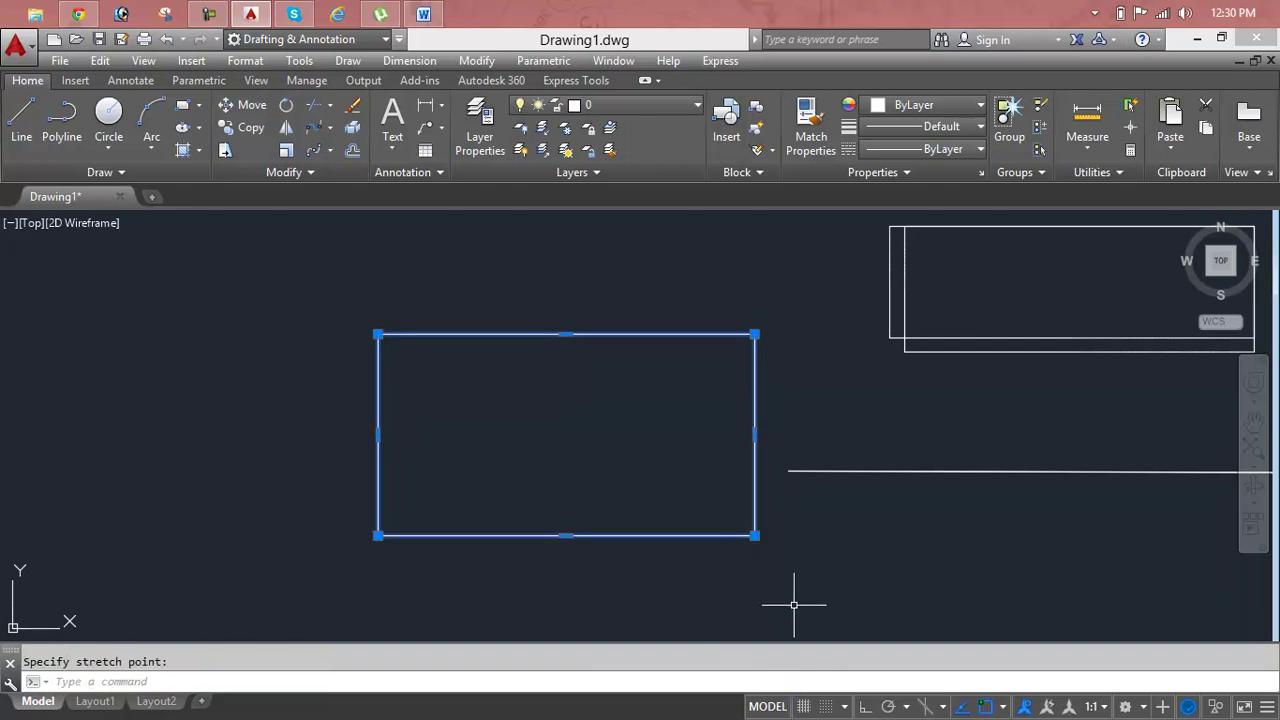
pyautogui.hotkey('ctrl', 'z')
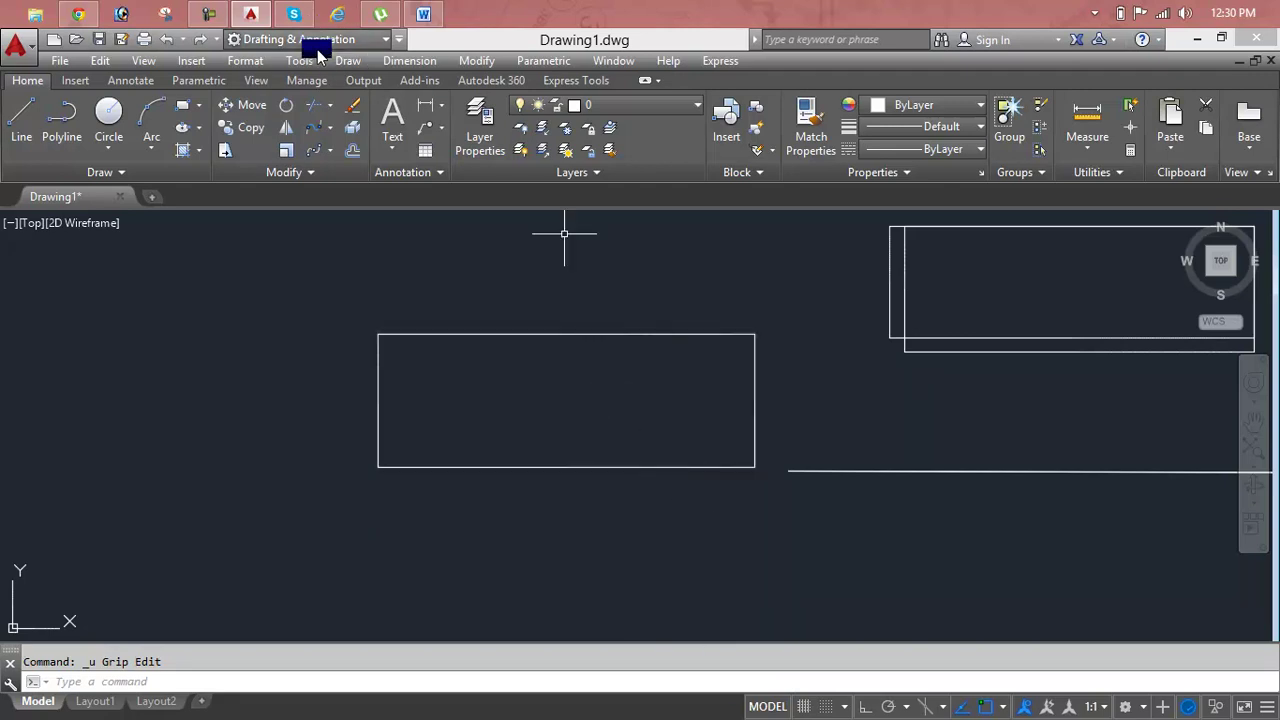
# Restart Delete Duplicate Objects on the left rectangle, then cancel it
pyautogui.click(311, 172)
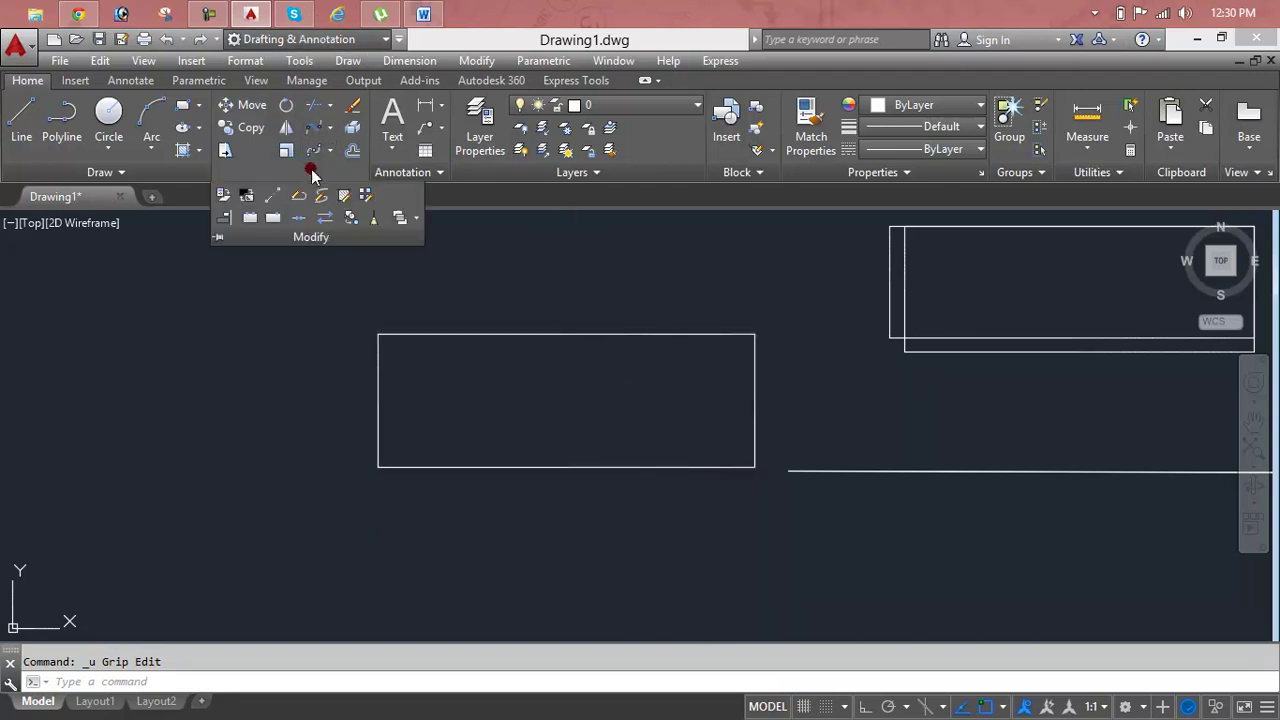
pyautogui.click(366, 216)
pyautogui.click(403, 314)
pyautogui.click(406, 338)
pyautogui.doubleClick(297, 662)
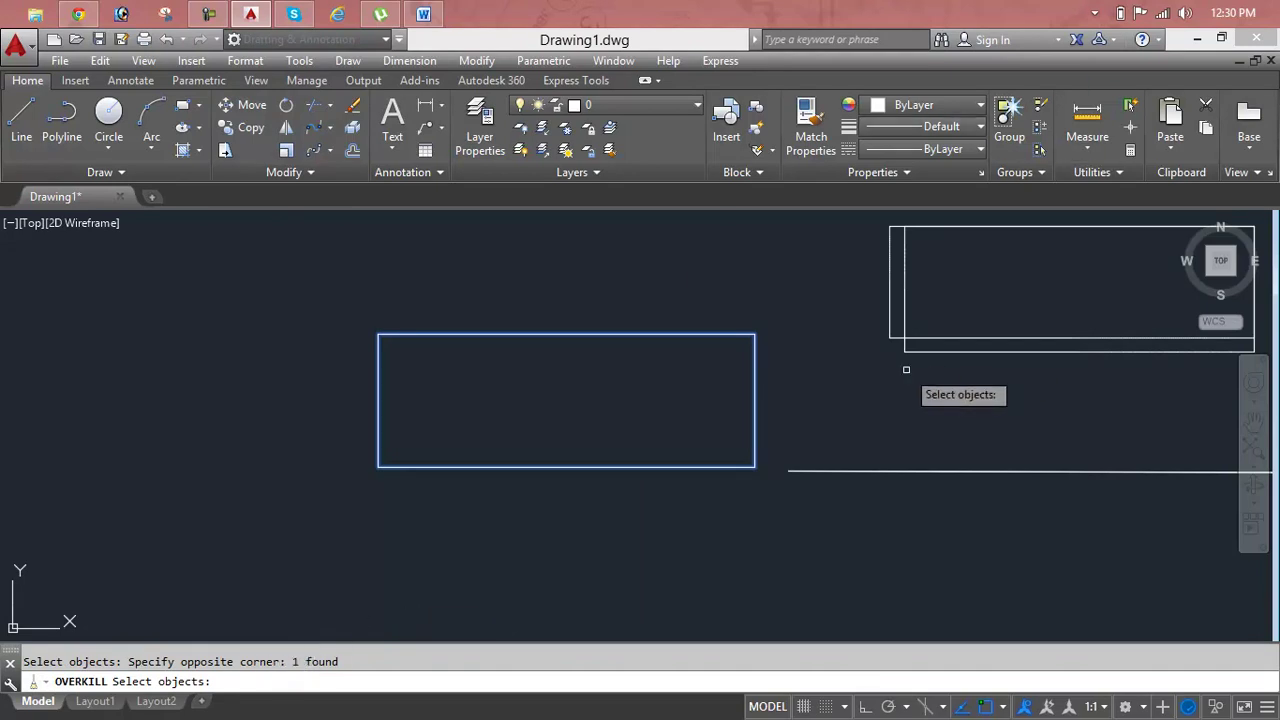
pyautogui.press('Escape')
pyautogui.press('Return')
# Run OVERKILL on the doubled horizontal line and confirm deleting its duplicate
pyautogui.click(876, 400)
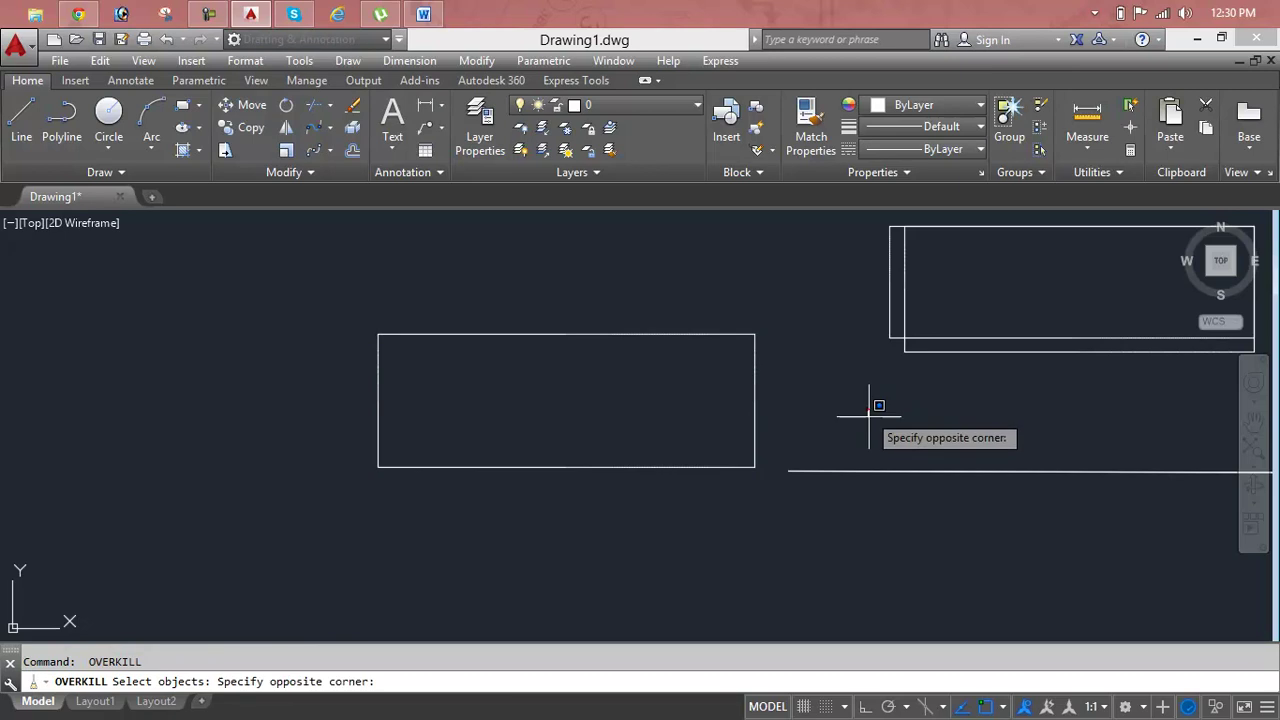
pyautogui.click(952, 486)
pyautogui.click(993, 465)
pyautogui.click(979, 481)
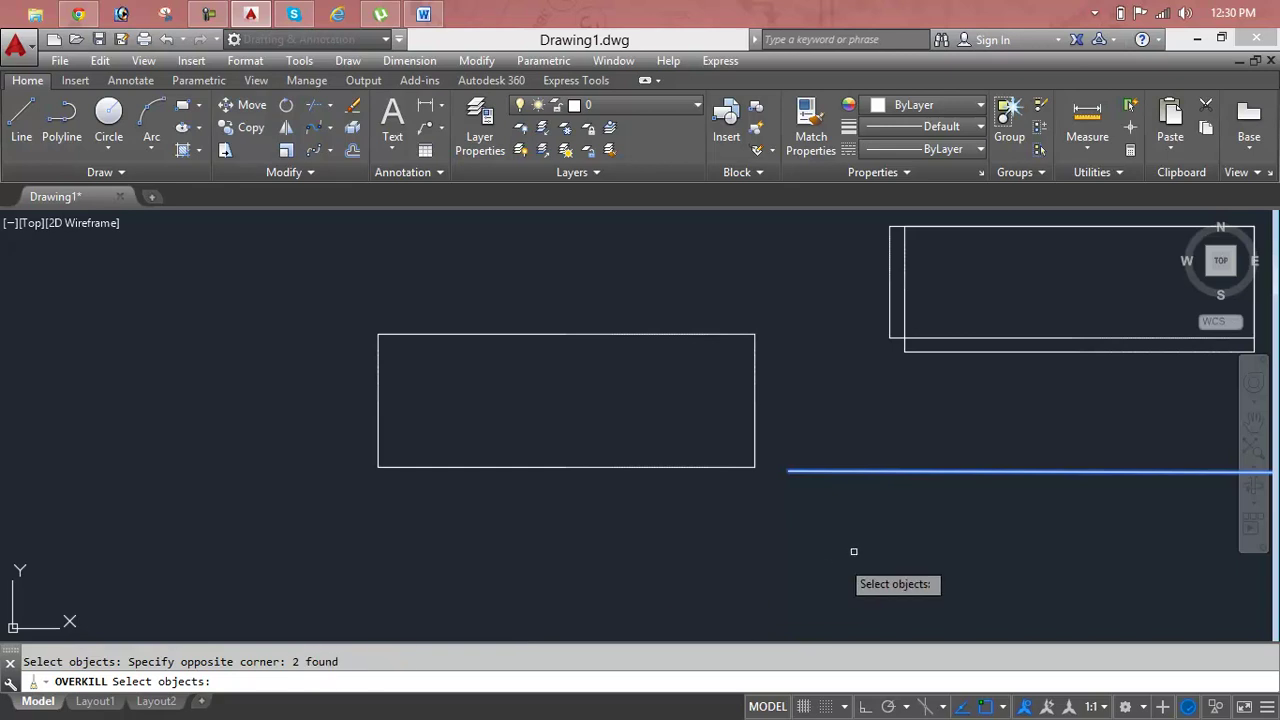
pyautogui.scroll(-2, 826, 566)
pyautogui.moveTo(885, 560); pyautogui.dragTo(620, 530, button='middle')
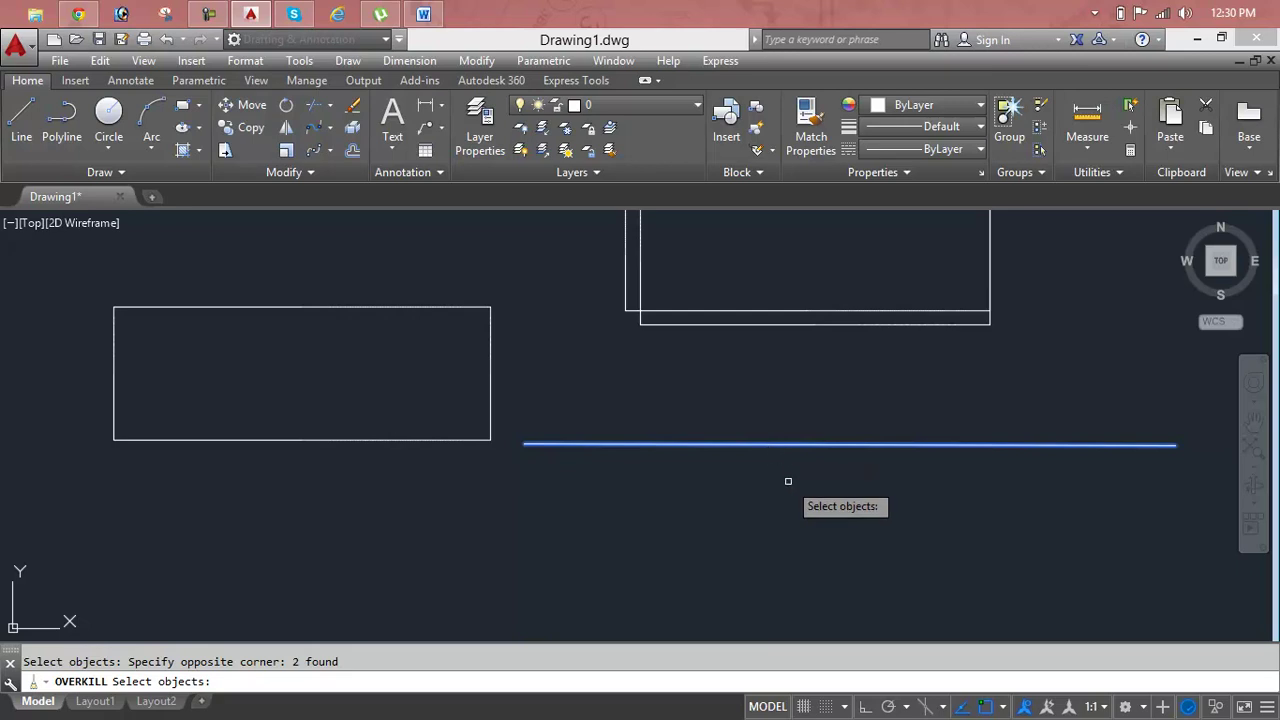
pyautogui.press('Return')
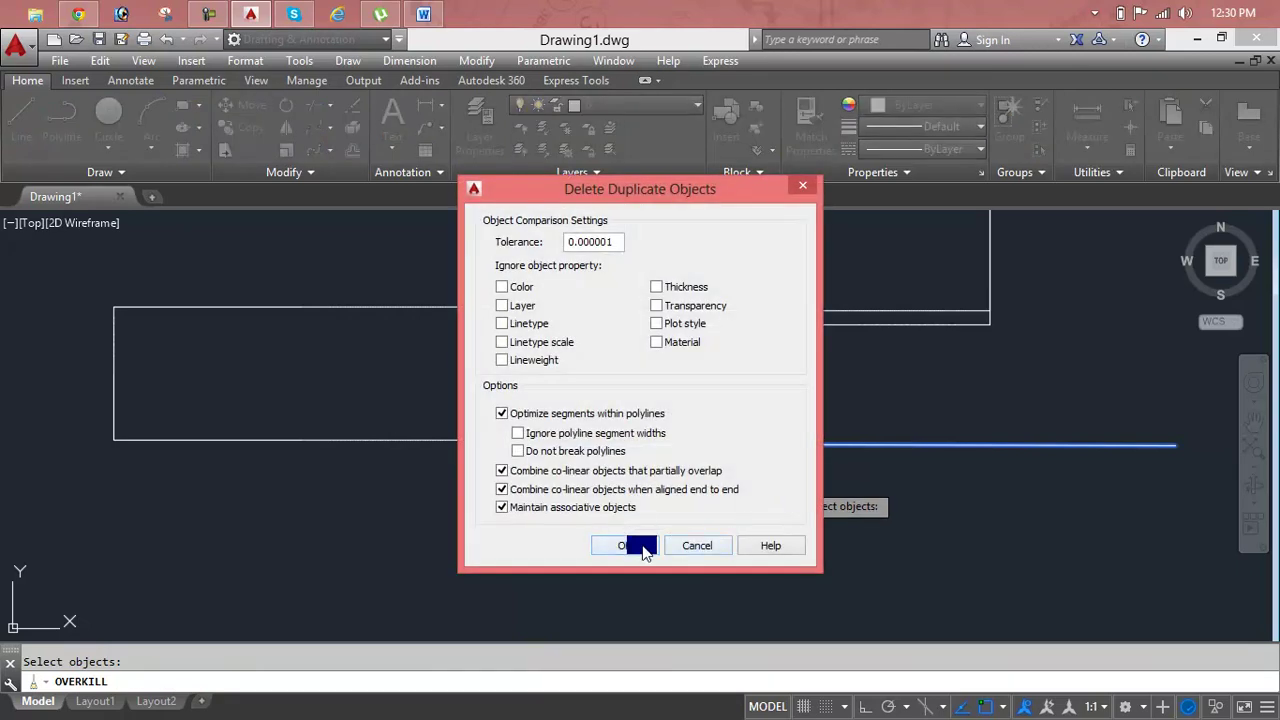
pyautogui.click(645, 552)
# Grip-stretch the horizontal line's midpoint to move the line further down
pyautogui.click(861, 444)
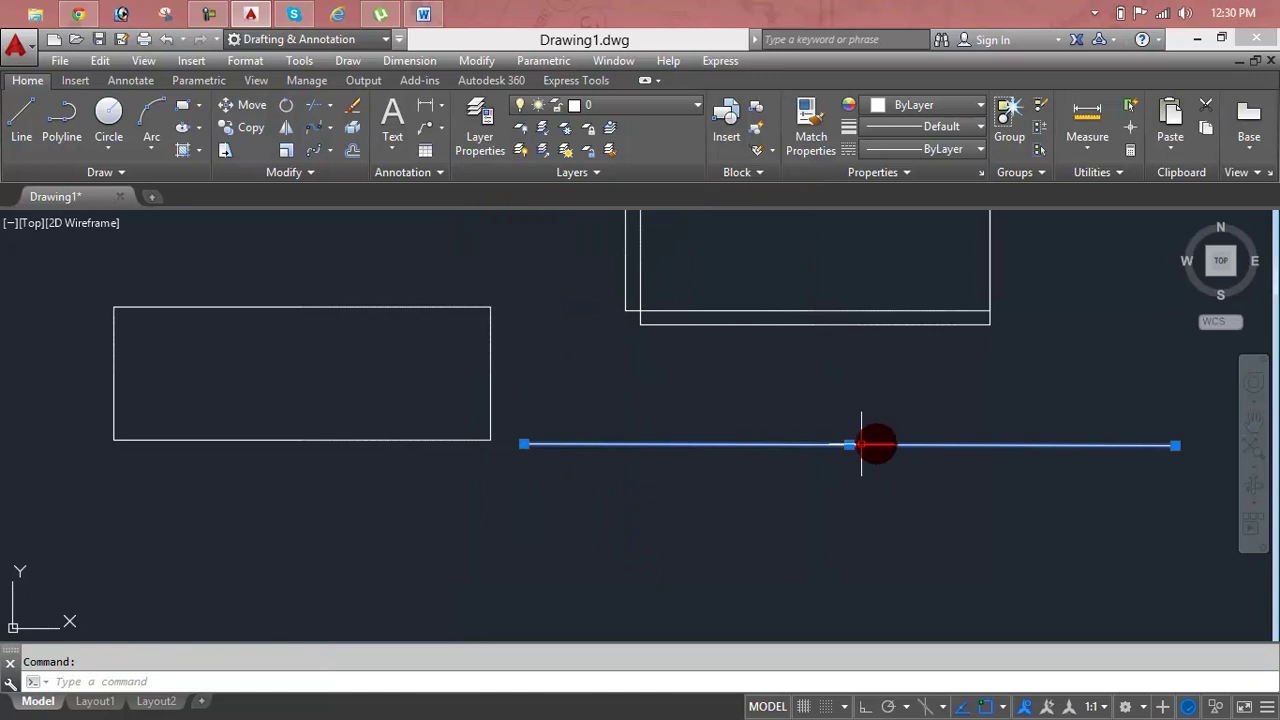
pyautogui.click(846, 447)
pyautogui.click(862, 514)
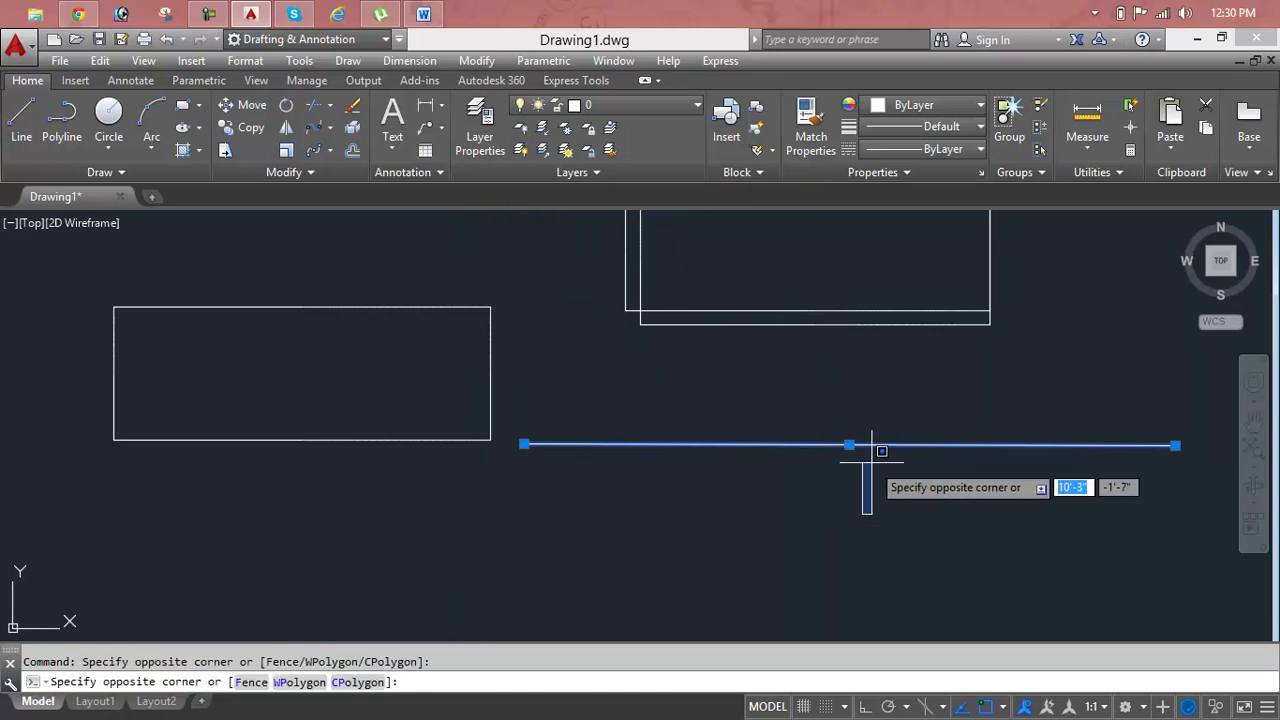
pyautogui.click(849, 444)
pyautogui.click(849, 444)
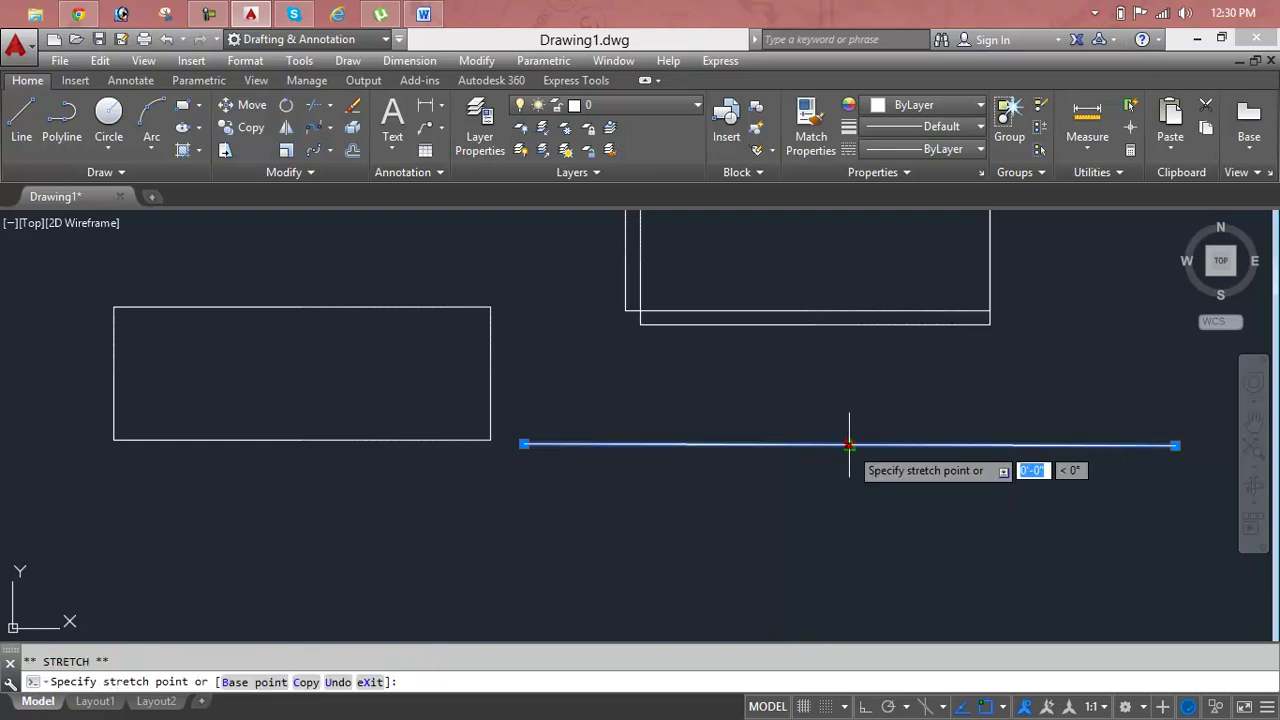
pyautogui.click(849, 482)
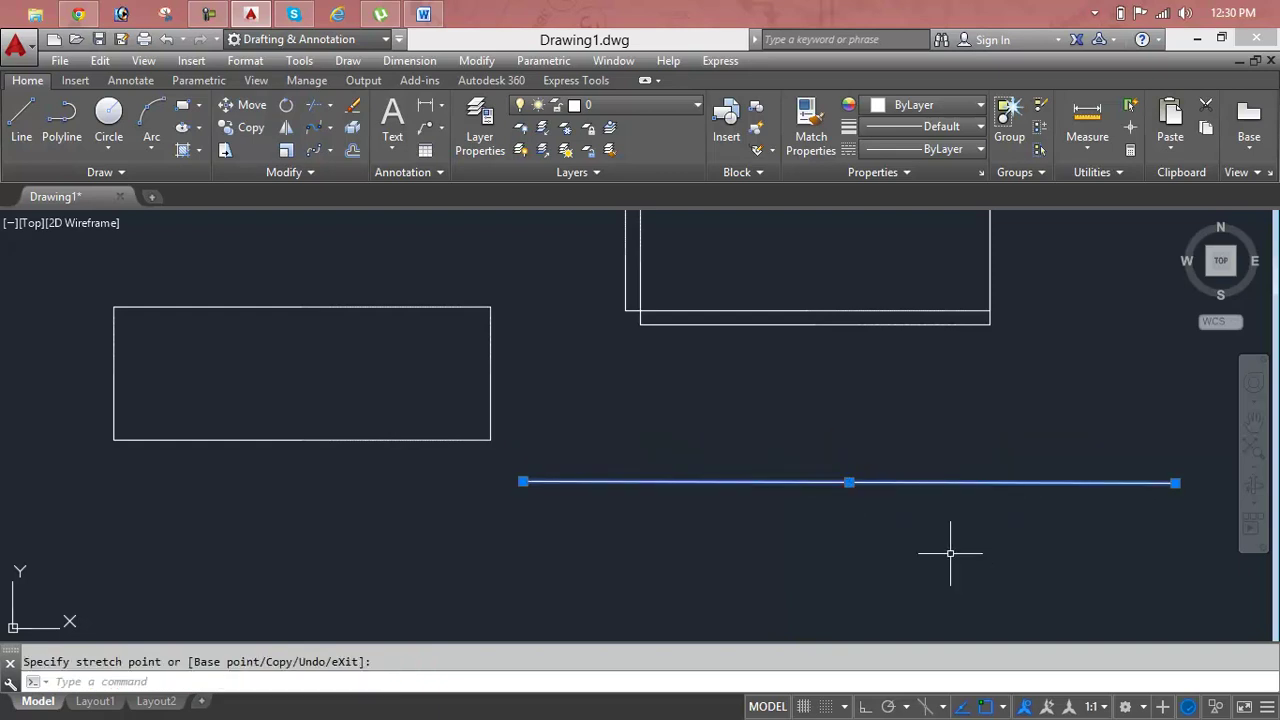
pyautogui.moveTo(886, 448); pyautogui.dragTo(869, 546, button='middle')
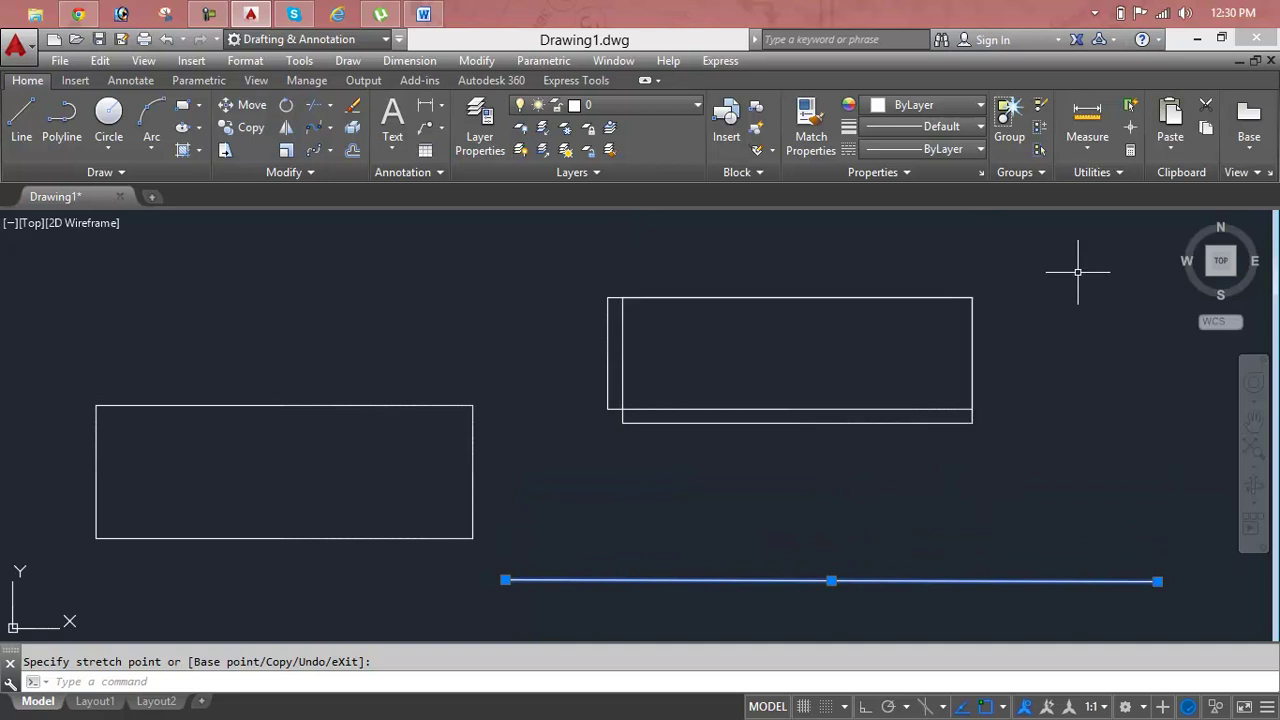
pyautogui.press('Escape')
pyautogui.press('Escape')
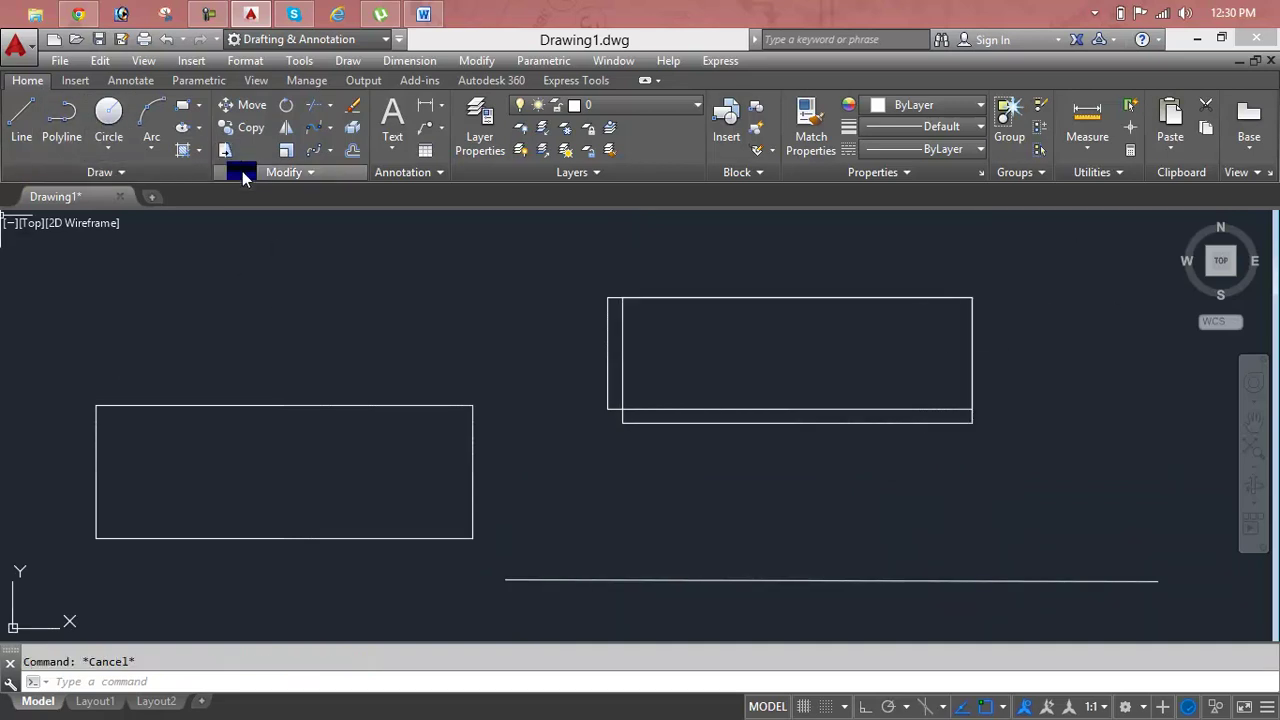
# Run OVERKILL on both offset rectangles via a crossing selection and confirm
pyautogui.click(243, 172)
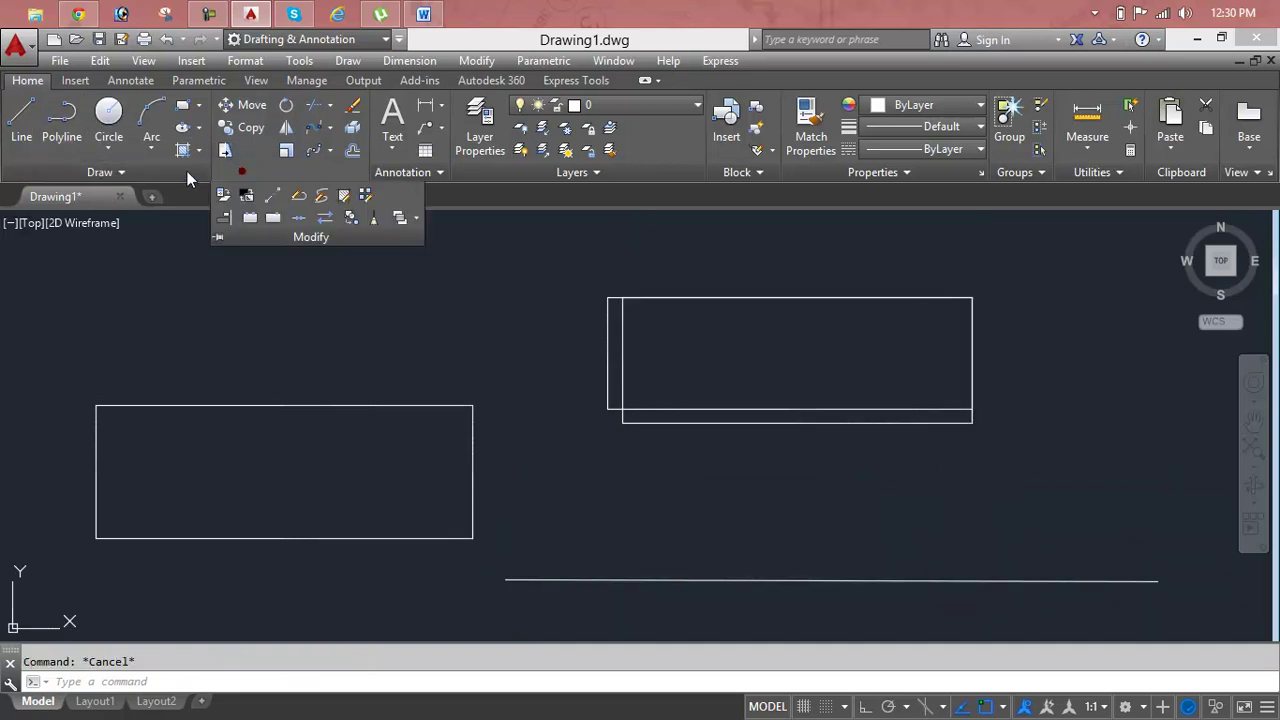
pyautogui.click(370, 220)
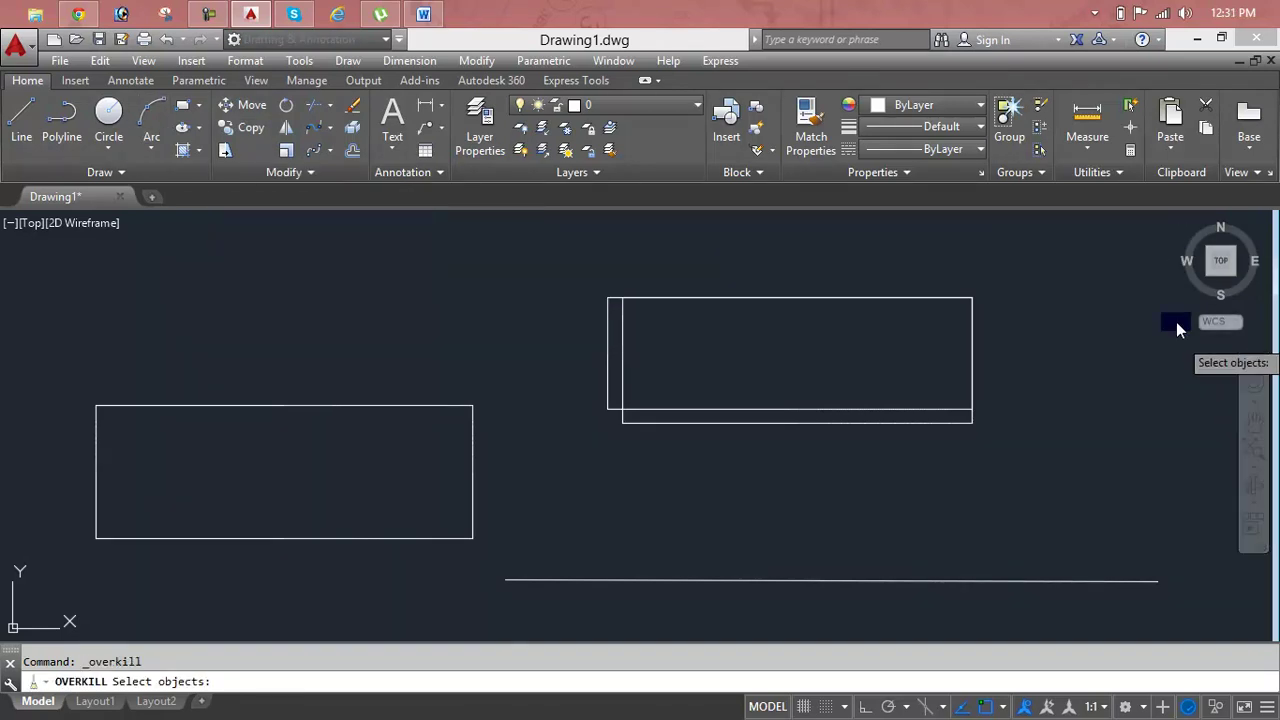
pyautogui.click(1001, 253)
pyautogui.click(551, 453)
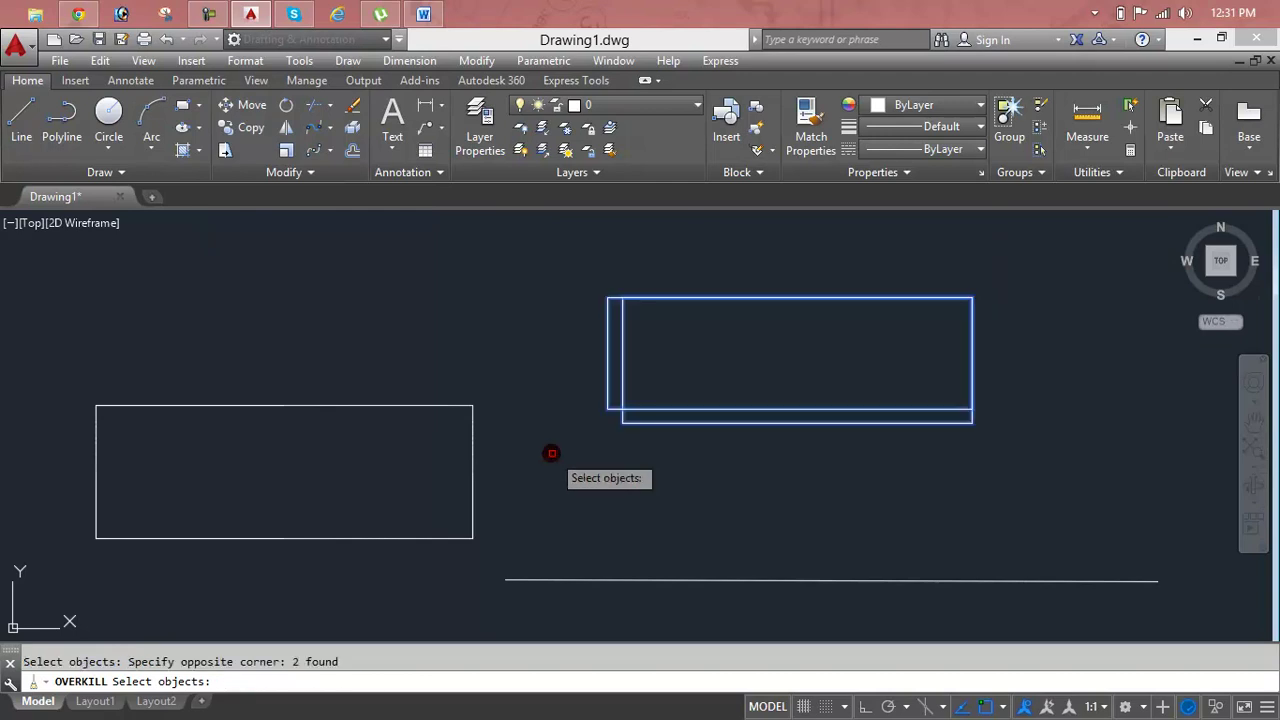
pyautogui.press('Return')
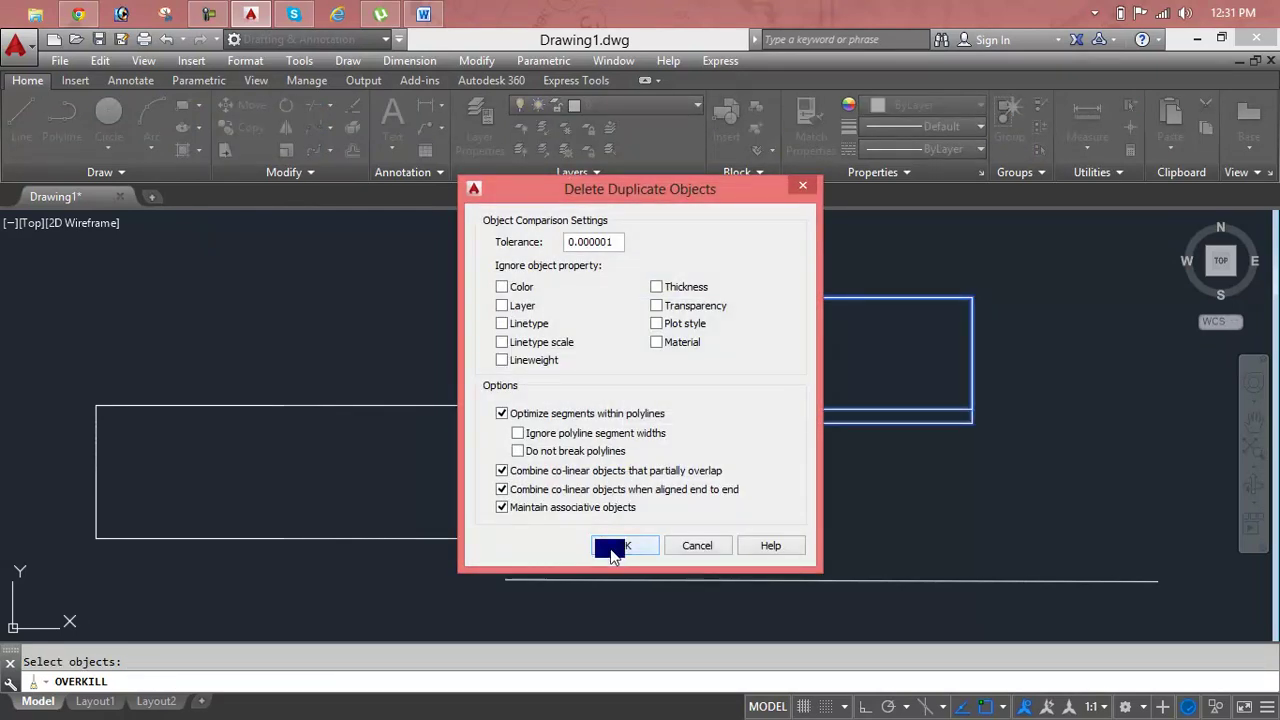
pyautogui.click(612, 550)
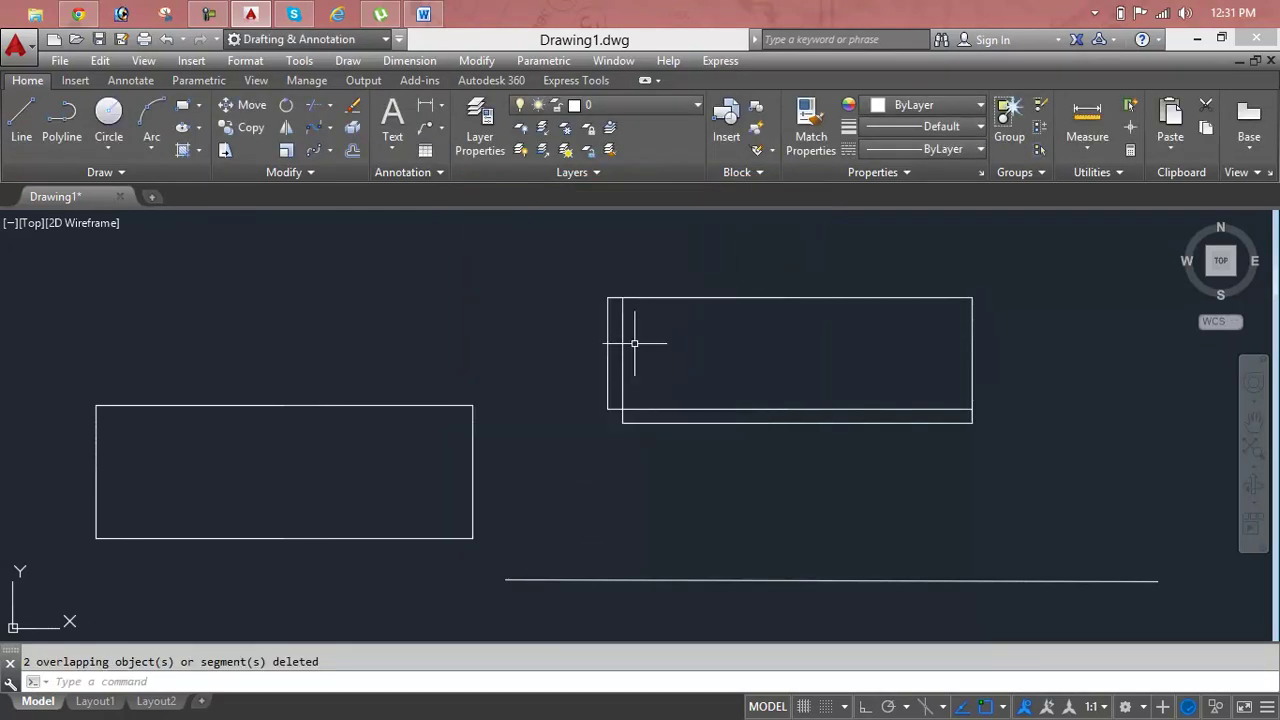
pyautogui.click(620, 367)
pyautogui.moveTo(796, 428)
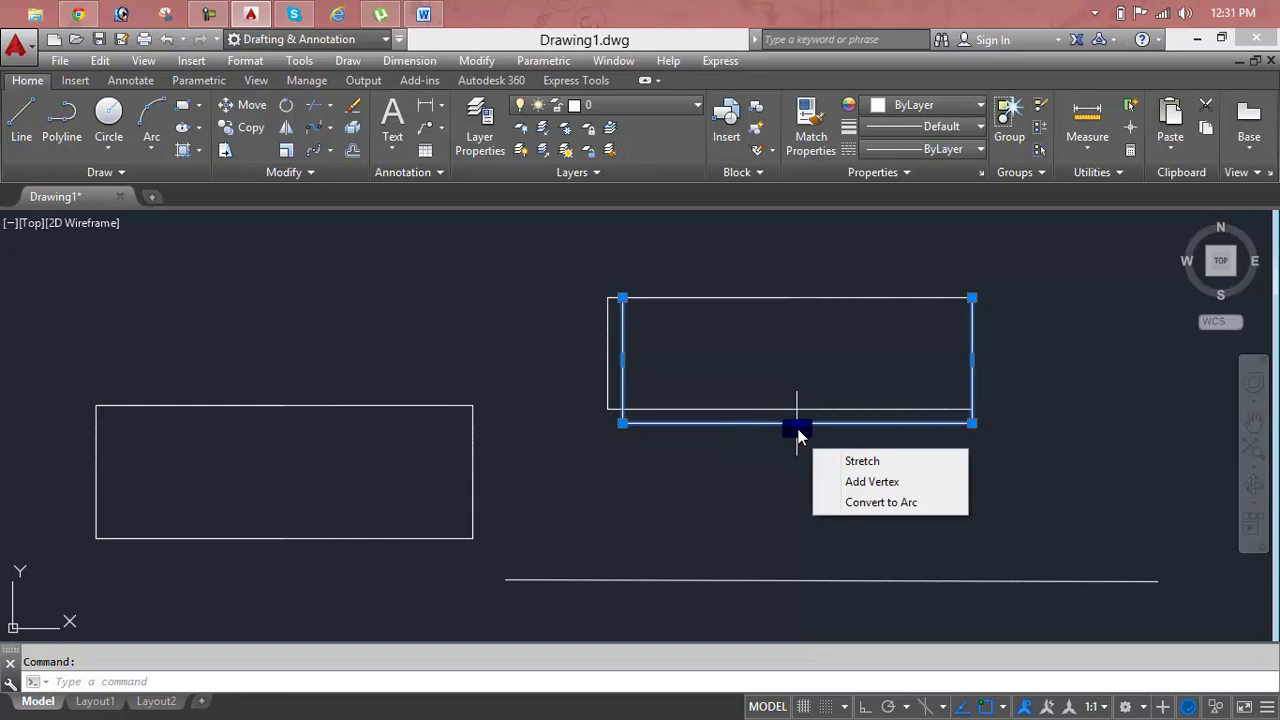
pyautogui.press('Escape')
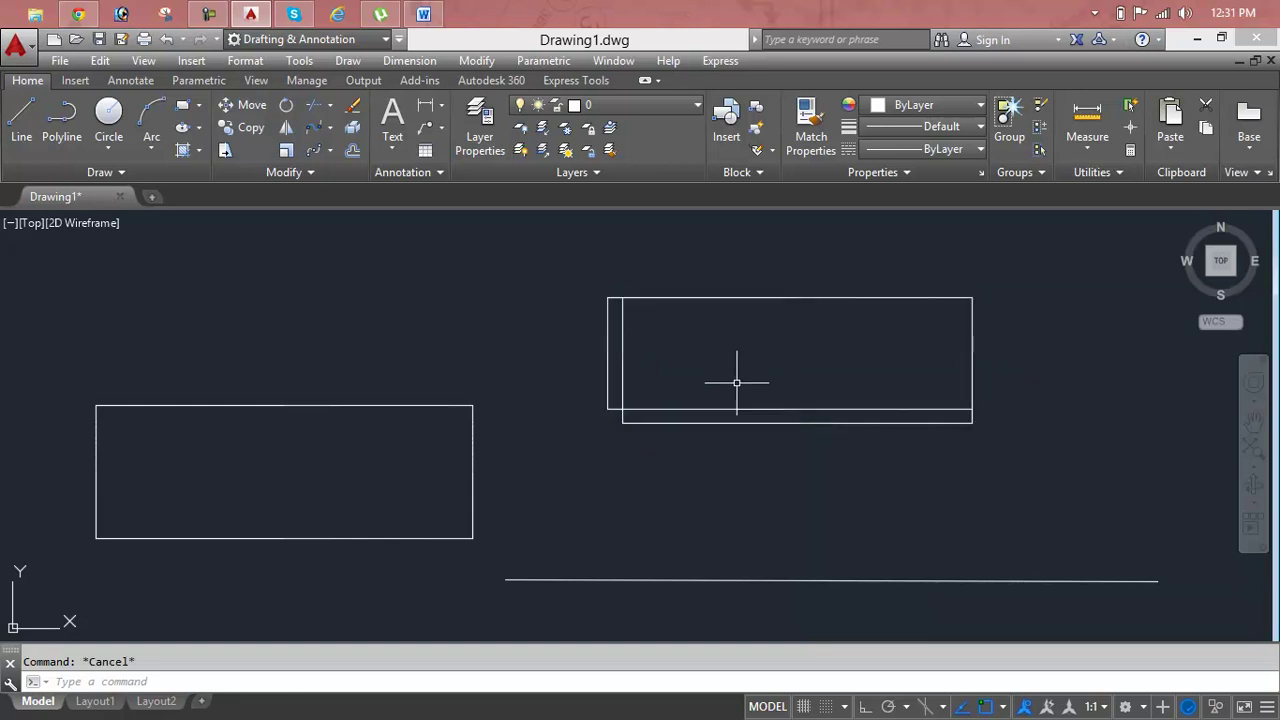
pyautogui.click(745, 418)
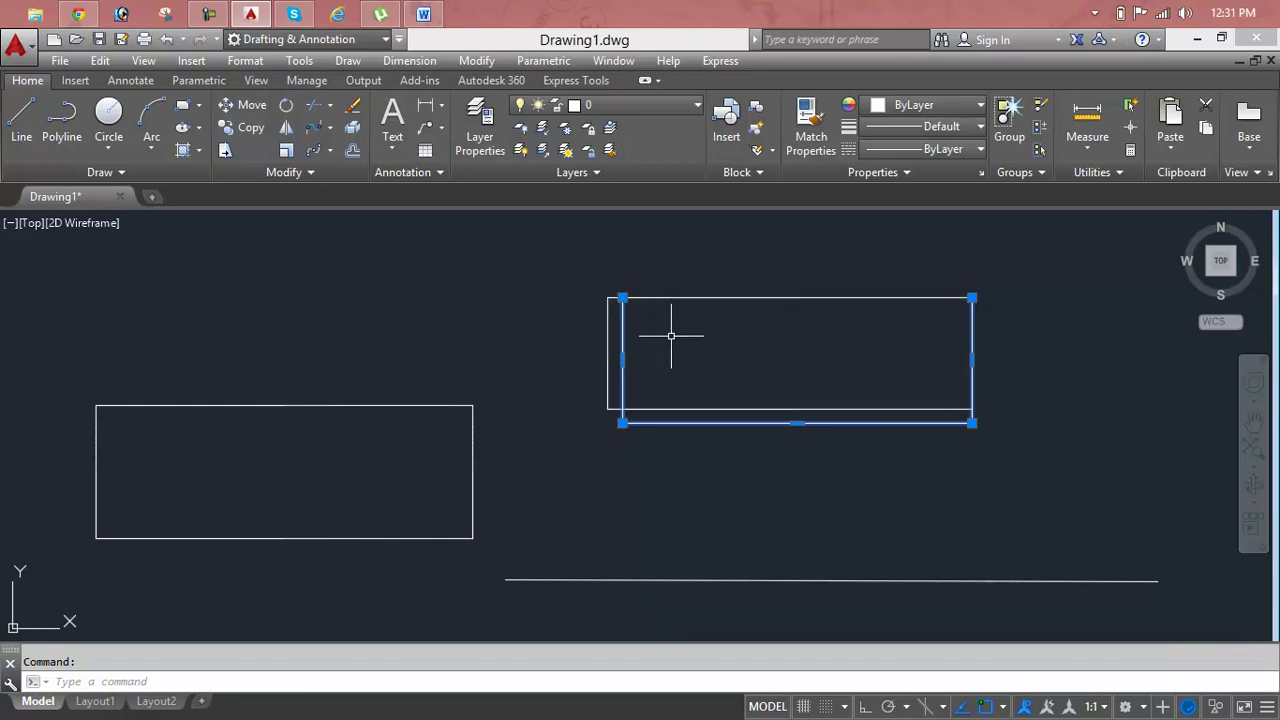
pyautogui.press('Escape')
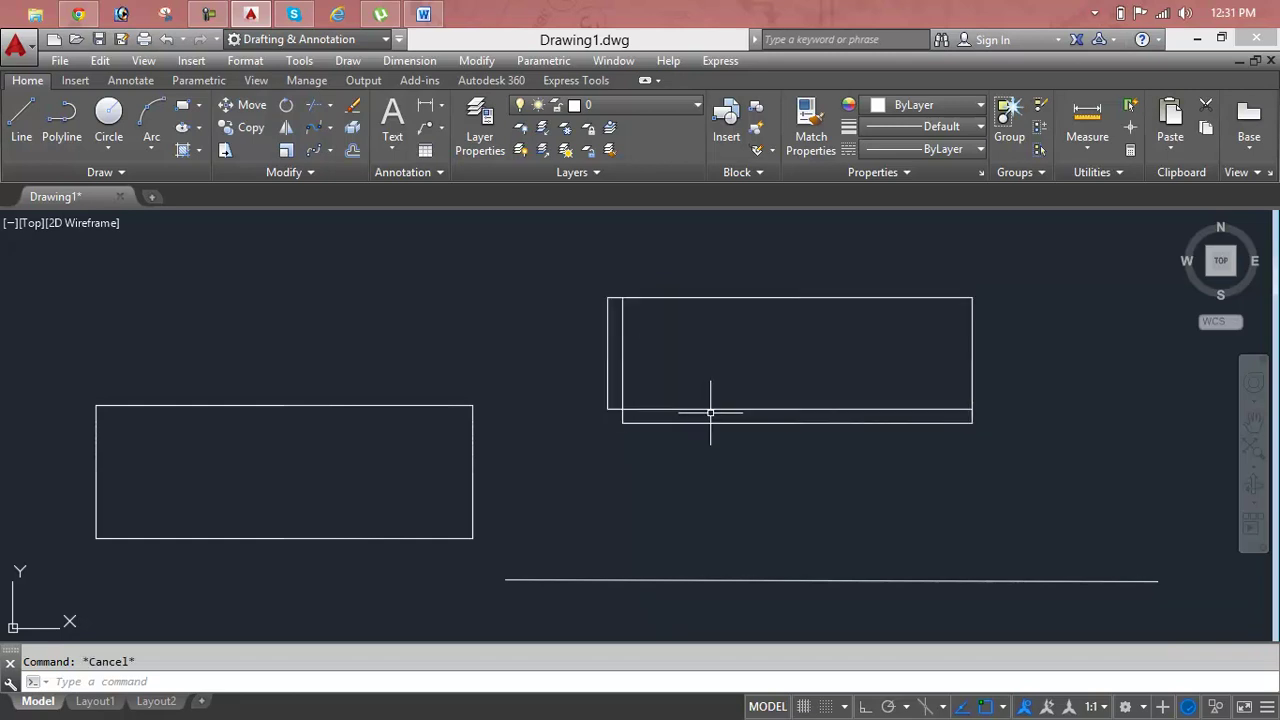
pyautogui.click(714, 426)
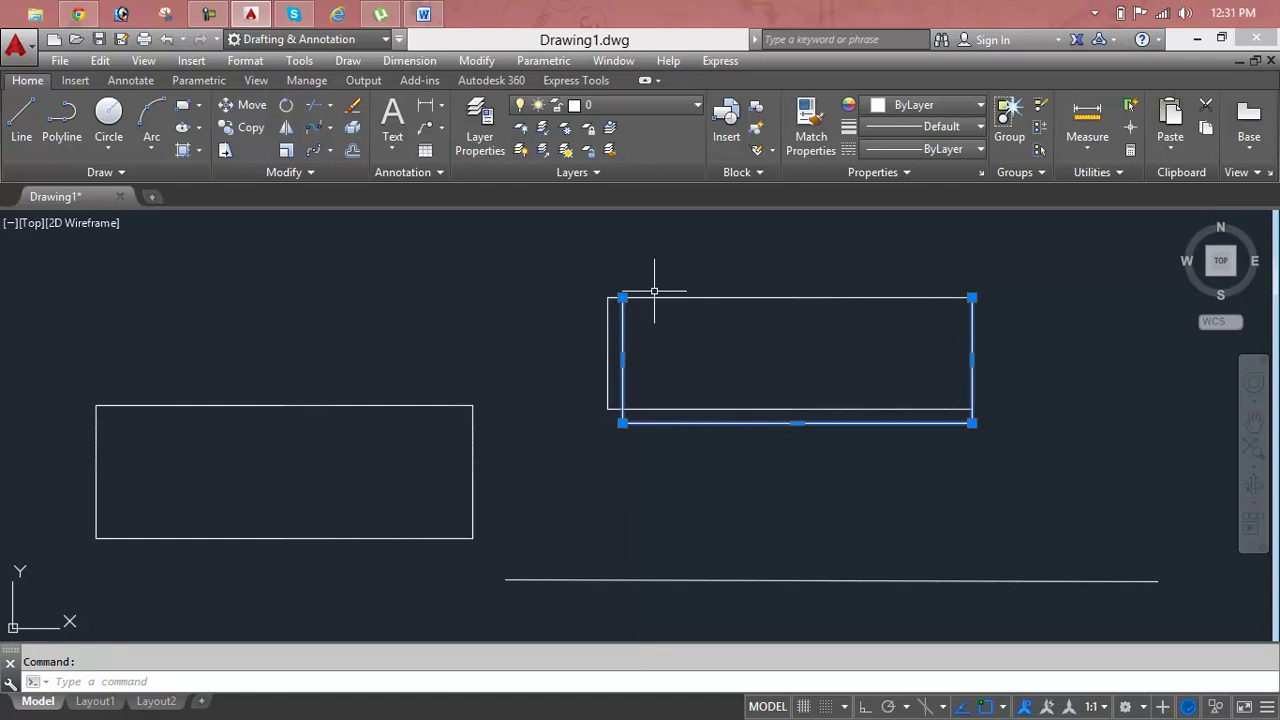
# Move the lower-right rectangle further left with the M command
pyautogui.press('Escape')
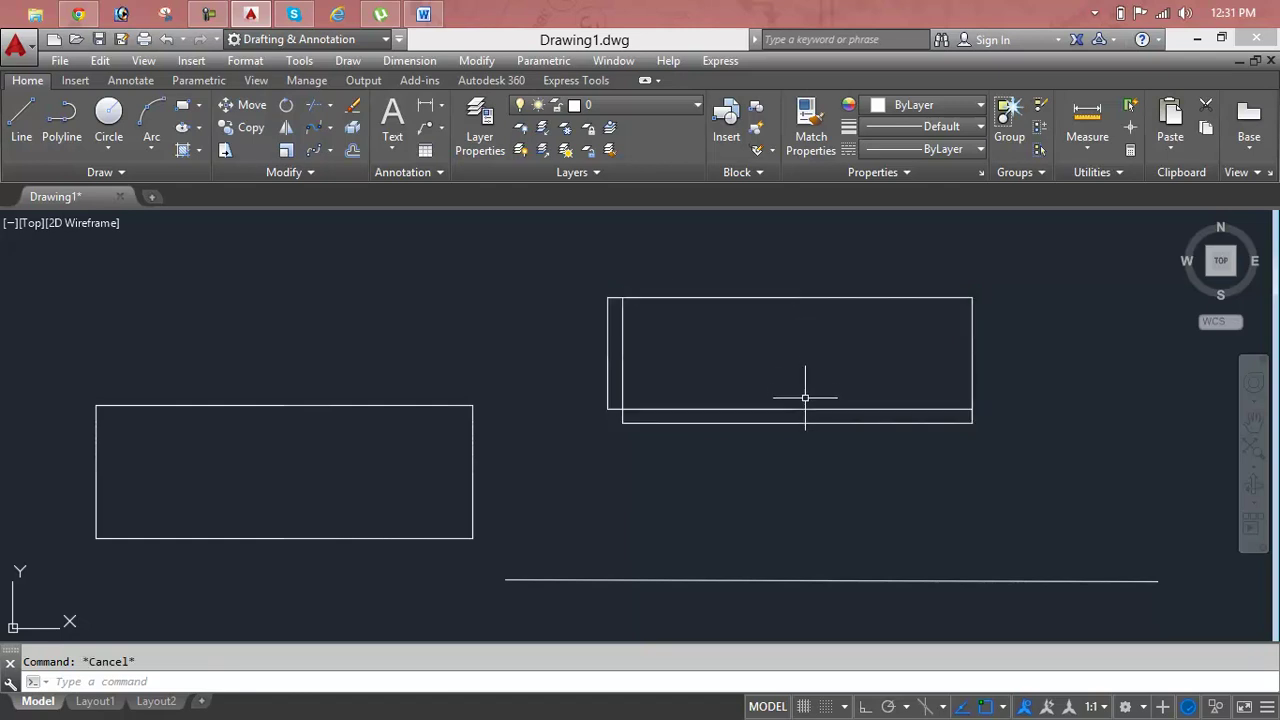
pyautogui.click(815, 423)
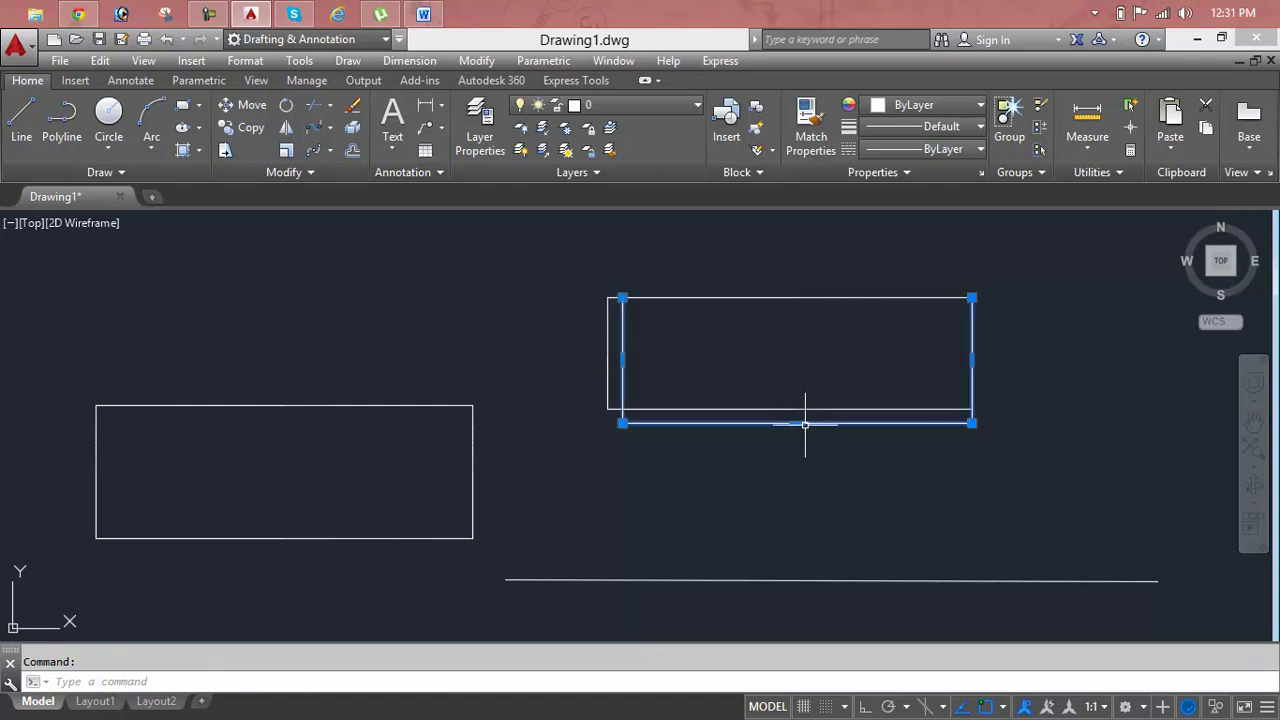
pyautogui.click(802, 447)
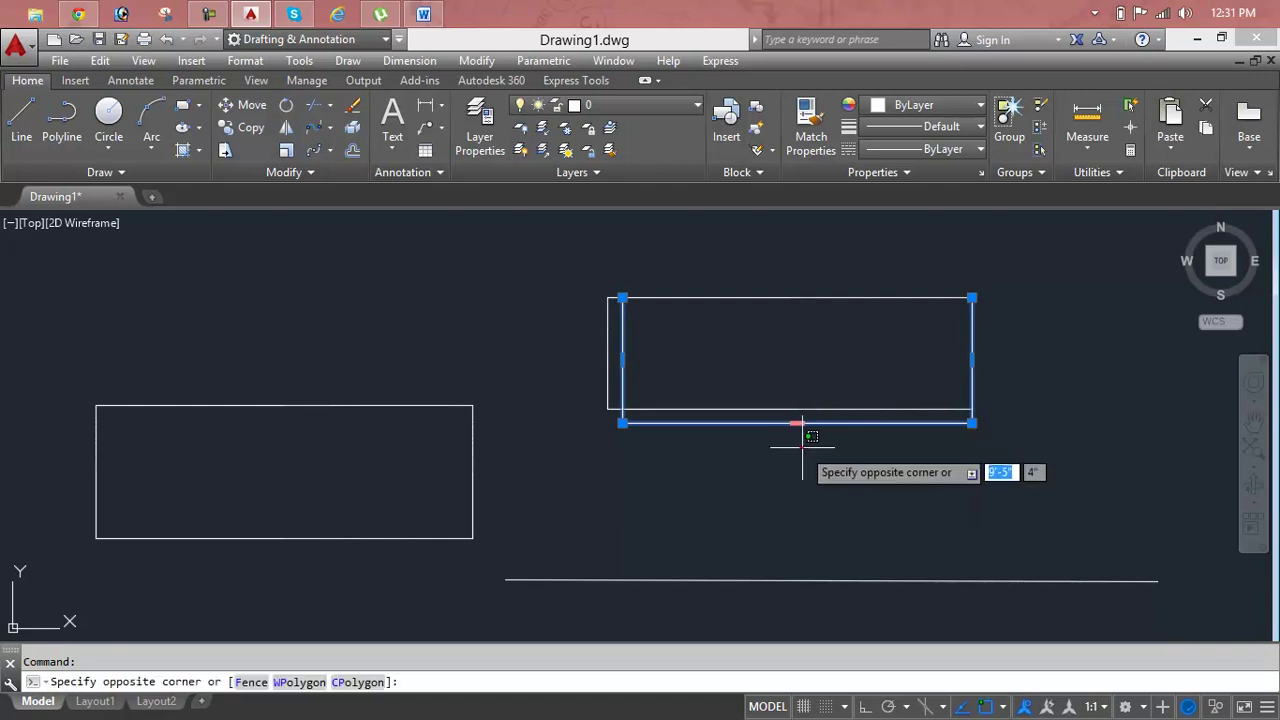
pyautogui.press('Escape')
pyautogui.write('m')
pyautogui.press('Return')
pyautogui.click(802, 422)
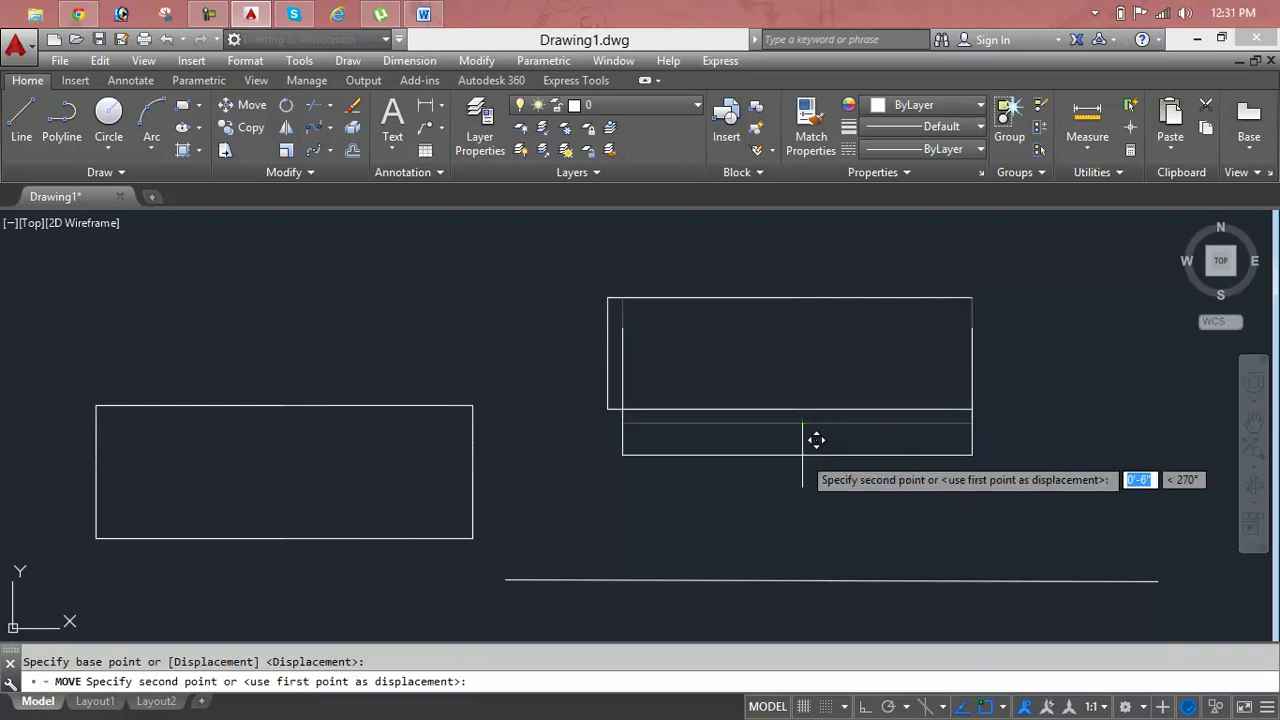
pyautogui.click(403, 387)
# Crossing-select the moved rectangle, bracket shape and lower rectangle, then erase them
pyautogui.click(556, 266)
pyautogui.click(738, 446)
pyautogui.click(784, 380)
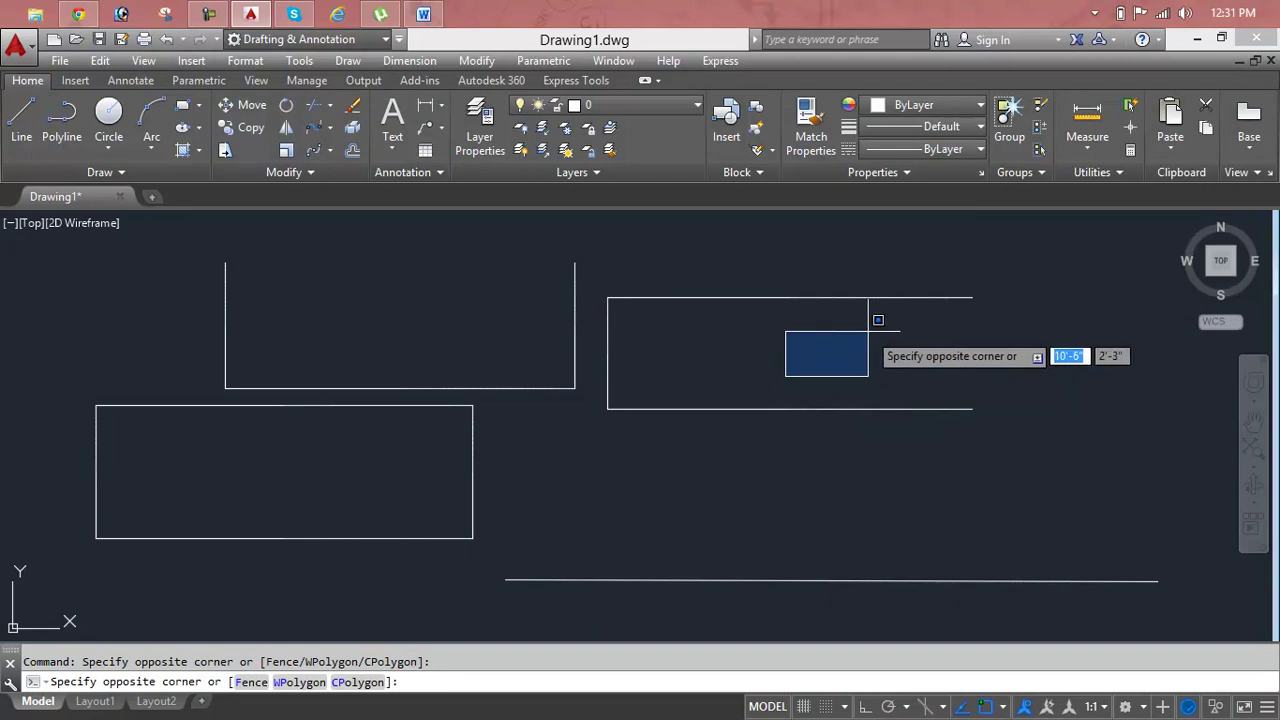
pyautogui.click(232, 383)
pyautogui.click(586, 540)
pyautogui.click(364, 380)
pyautogui.press('Delete')
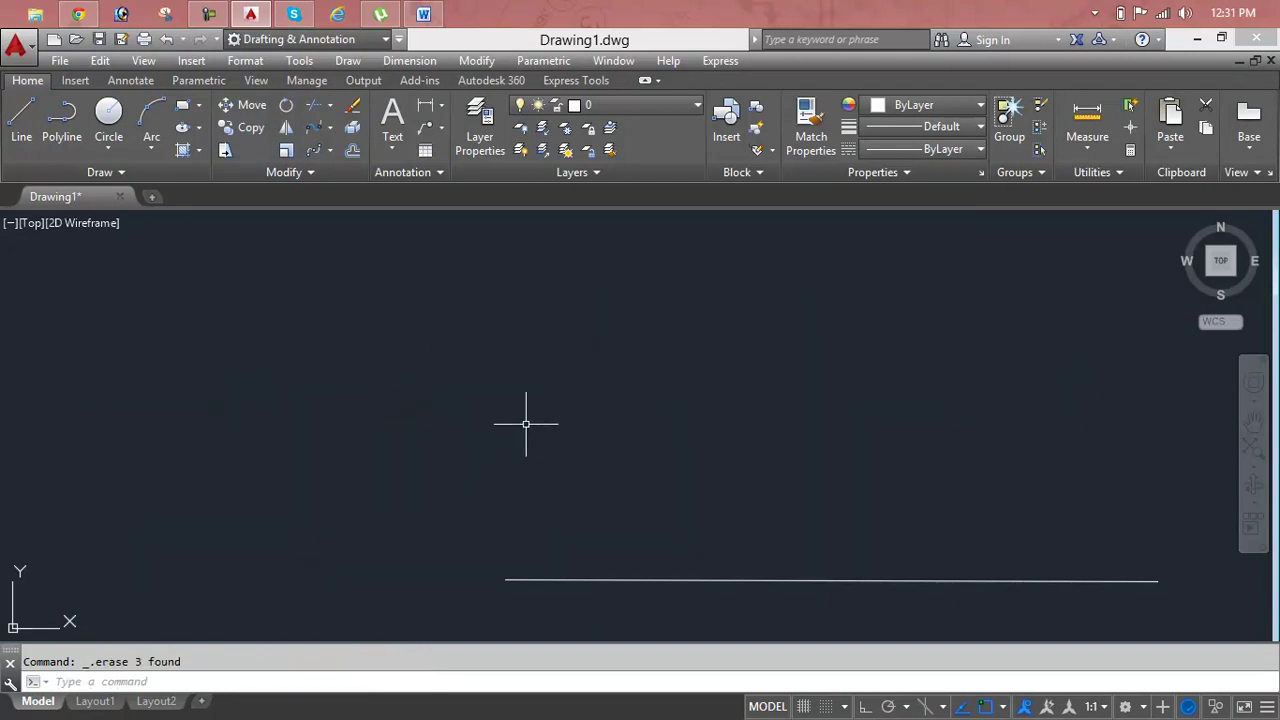
# Select the long horizontal line and erase it, leaving the drawing empty
pyautogui.click(532, 428)
pyautogui.click(743, 636)
pyautogui.click(829, 586)
pyautogui.click(766, 614)
pyautogui.press('Delete')
# Draw a new rectangle with RE in the upper middle of the empty drawing
pyautogui.press('Escape')
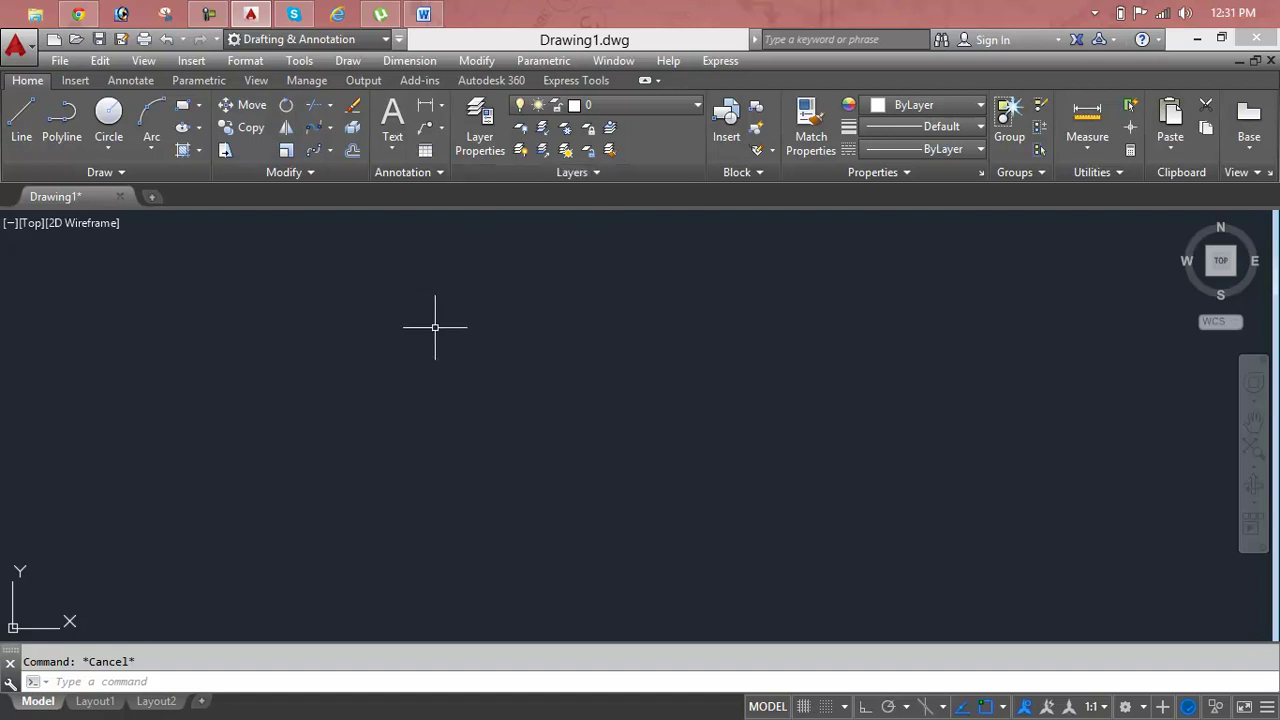
pyautogui.write('rec')
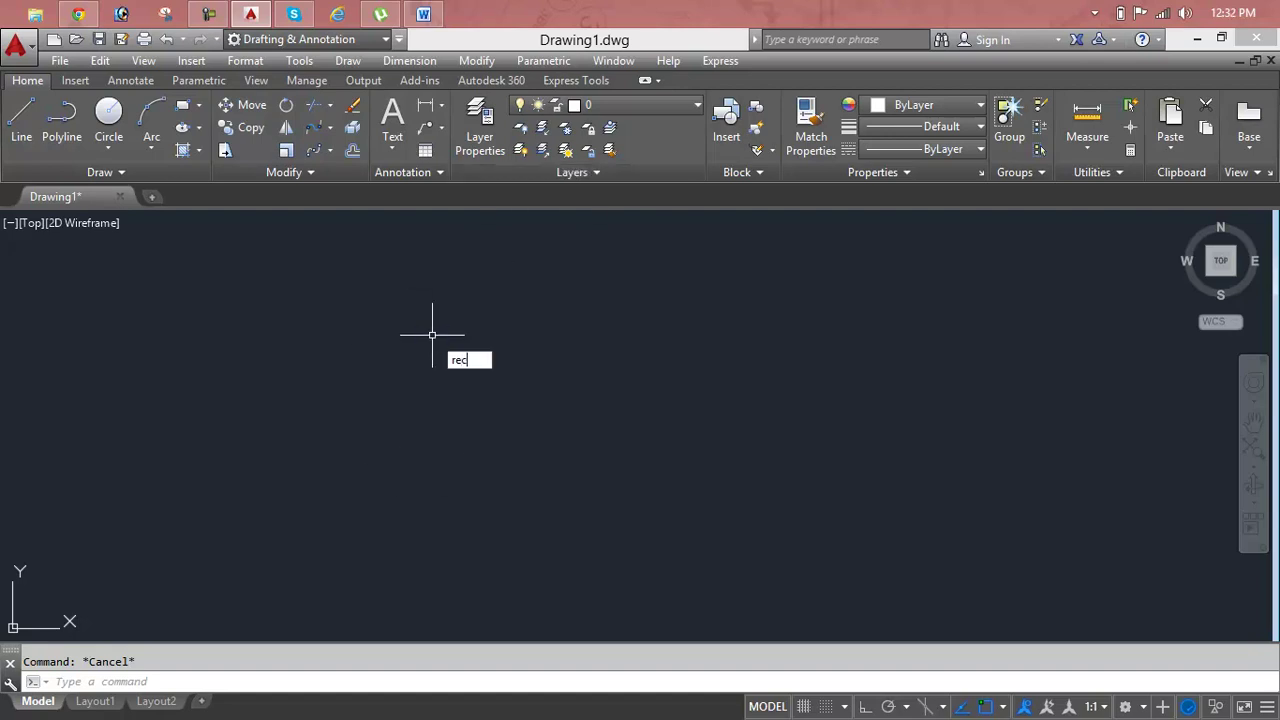
pyautogui.press('Return')
pyautogui.click(323, 317)
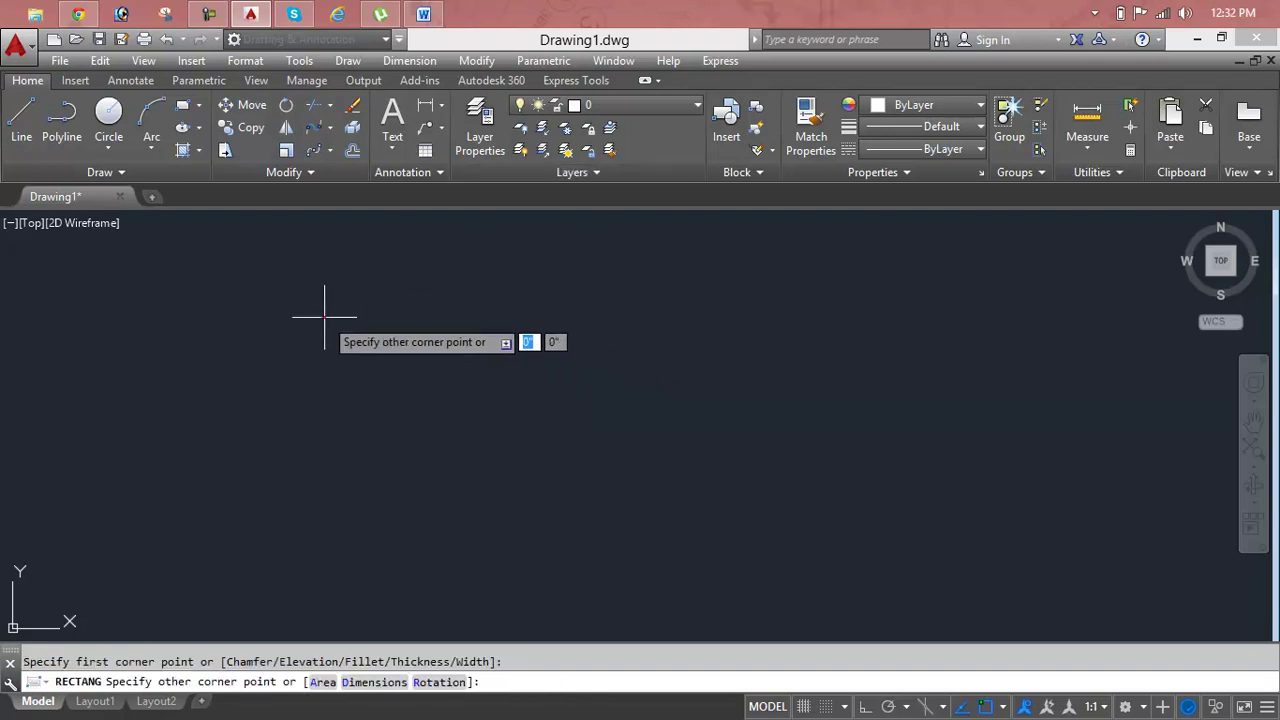
pyautogui.click(868, 499)
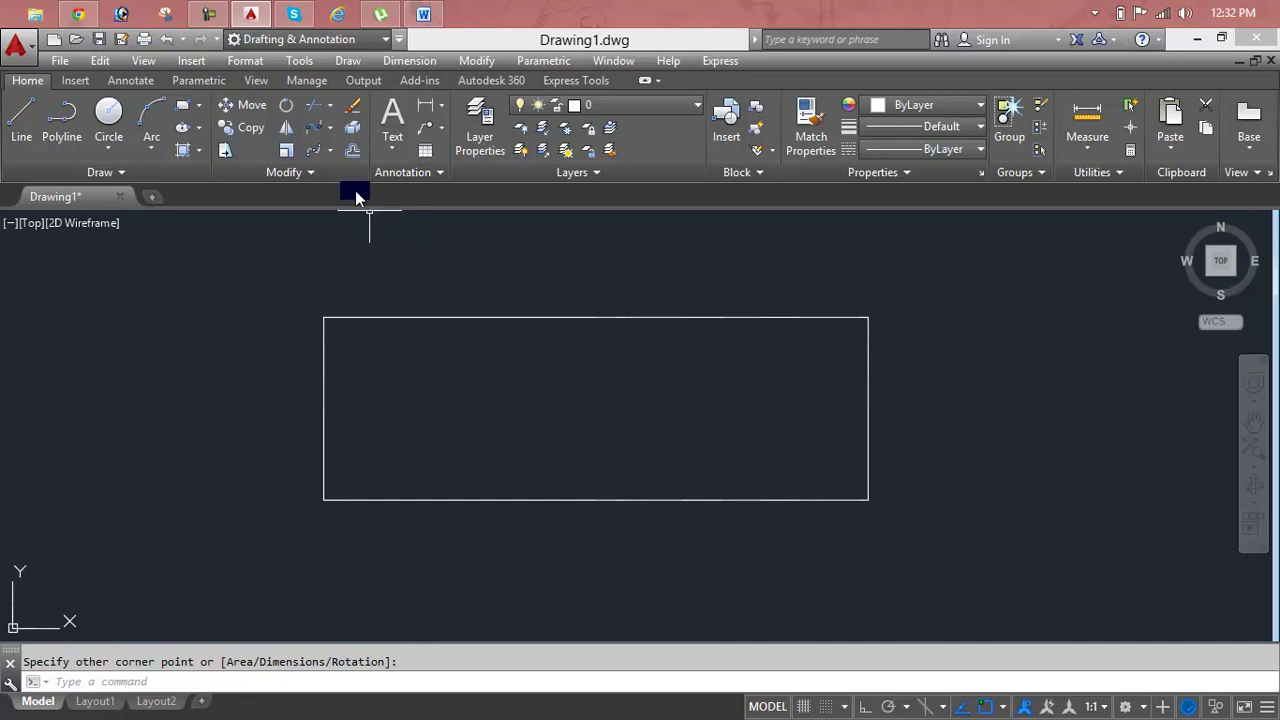
pyautogui.press('Escape')
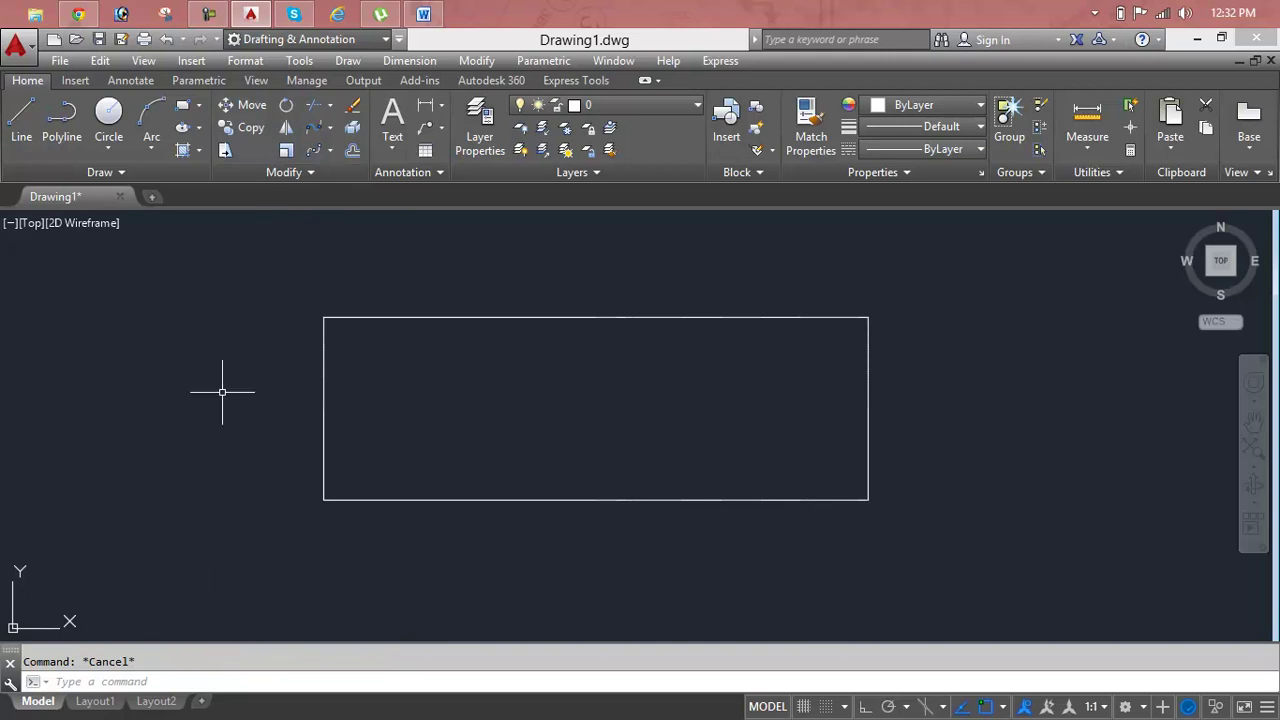
# Reverse the new rectangle's object direction with the Reverse tool from the Modify panel
pyautogui.click(326, 170)
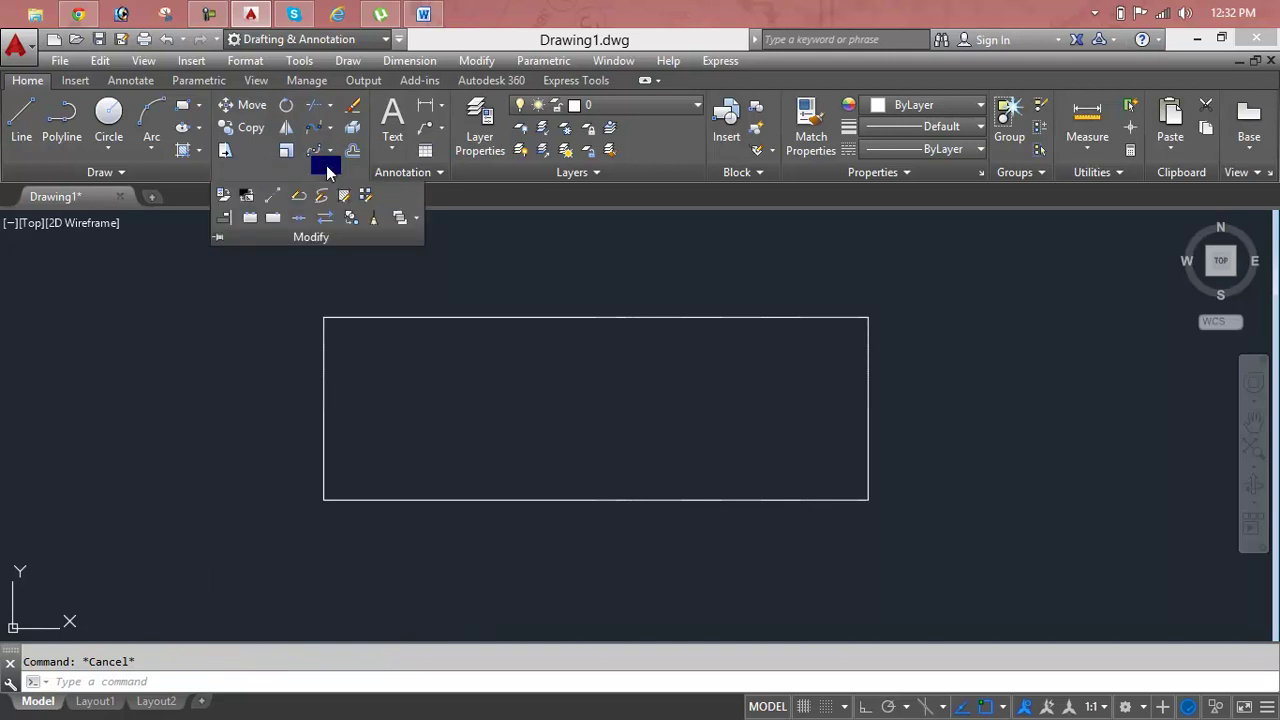
pyautogui.click(331, 220)
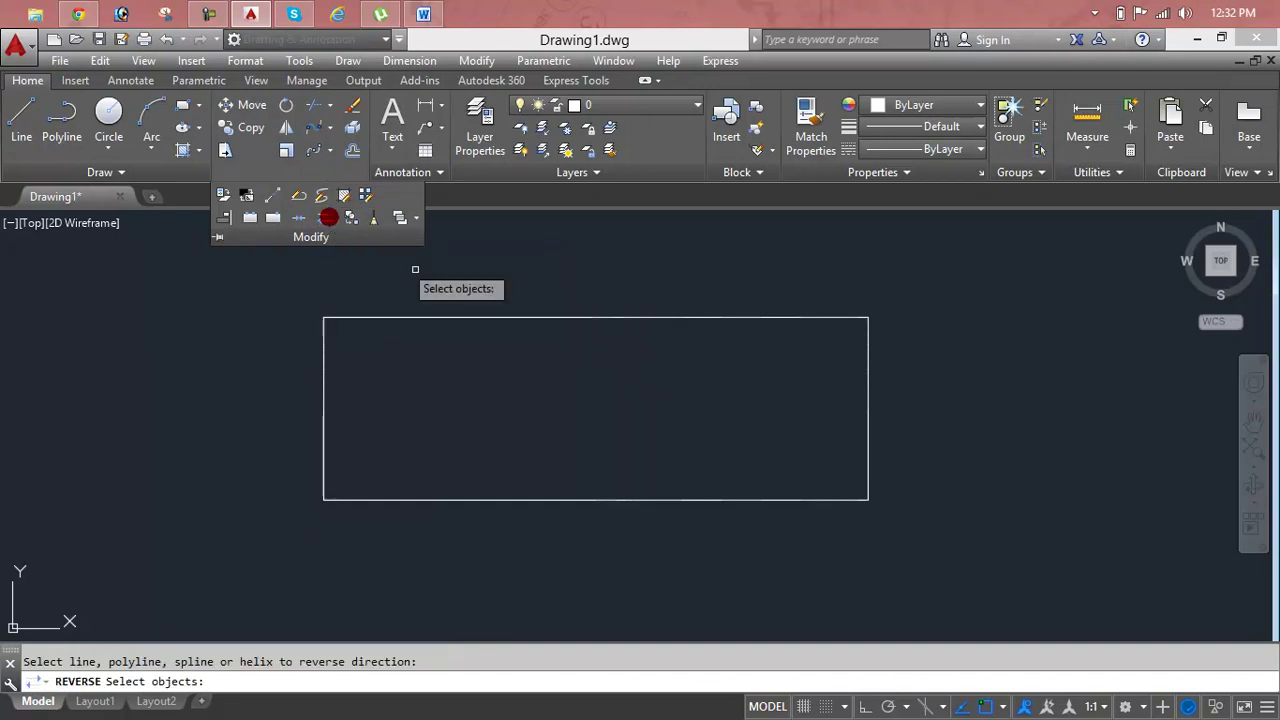
pyautogui.click(474, 319)
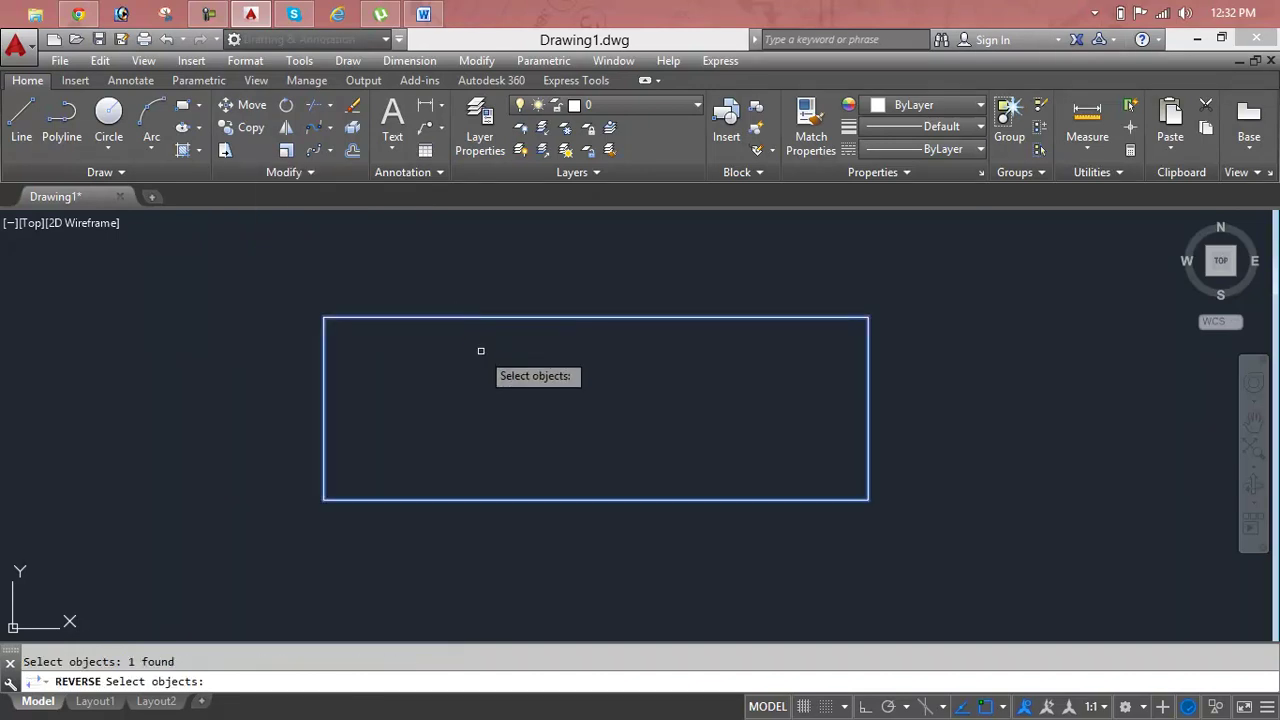
pyautogui.press('Return')
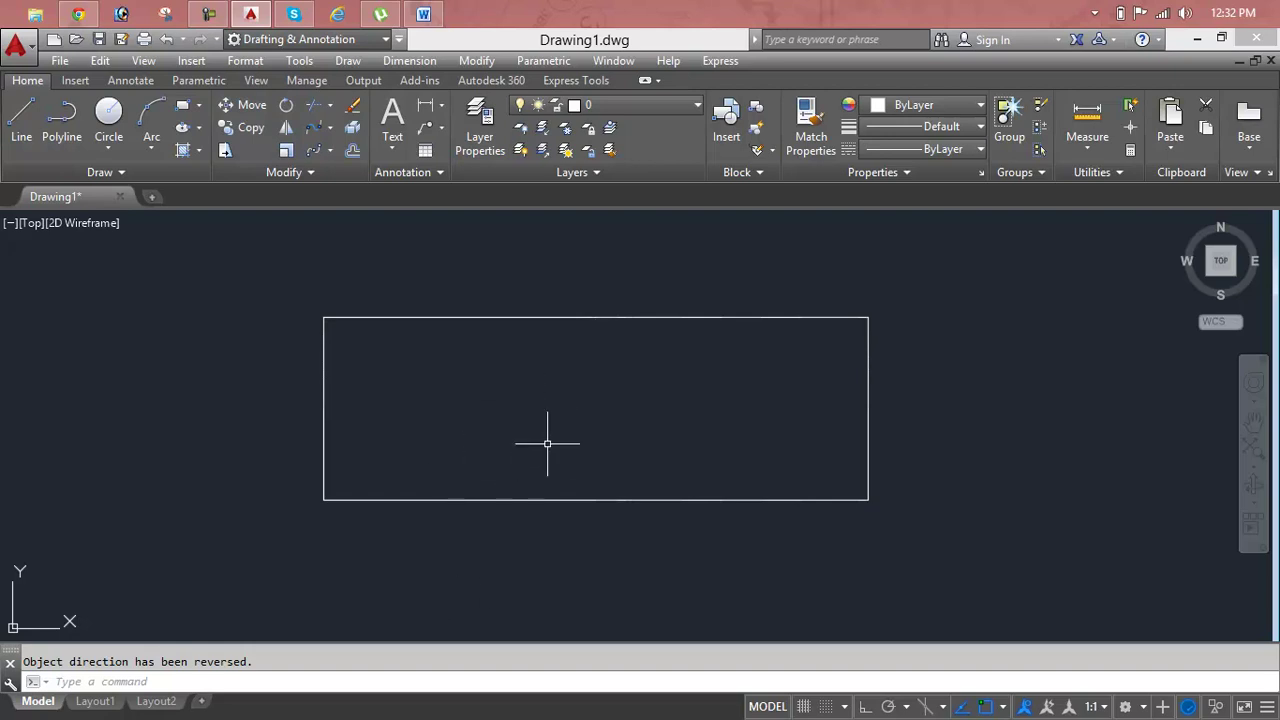
pyautogui.press('Escape')
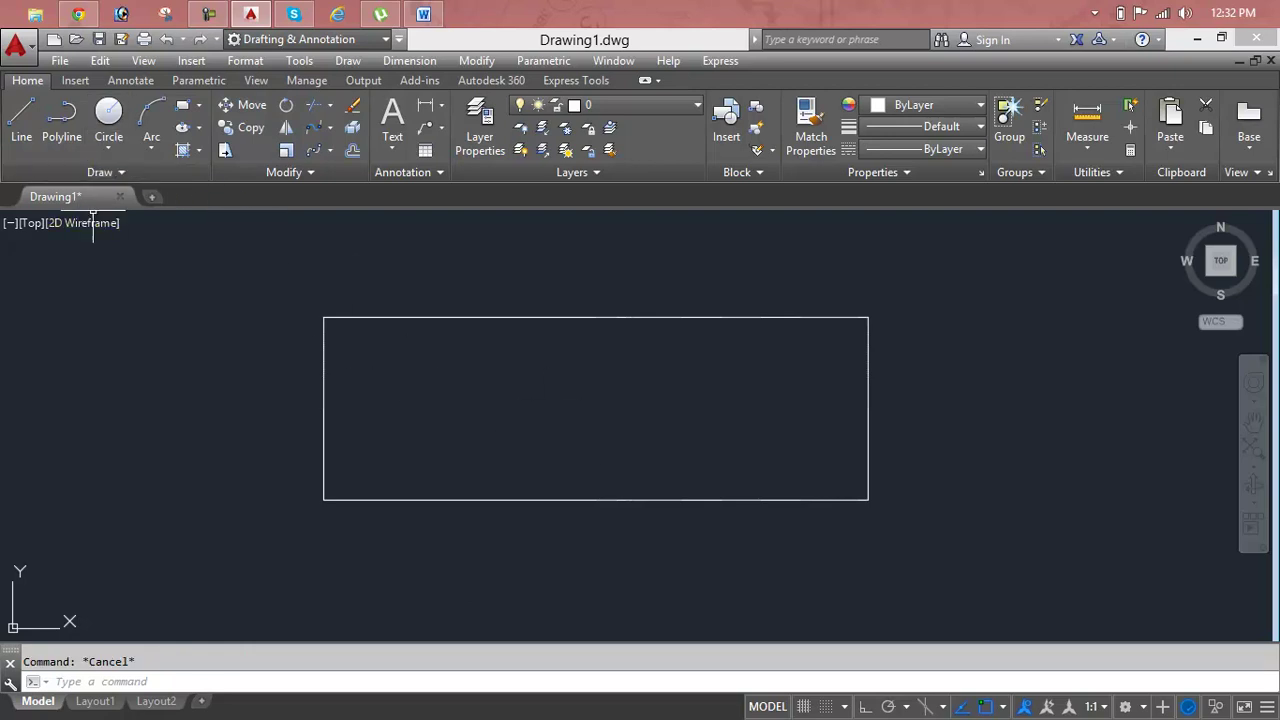
# Break a gap into the rectangle's top edge near its left corner
pyautogui.click(113, 171)
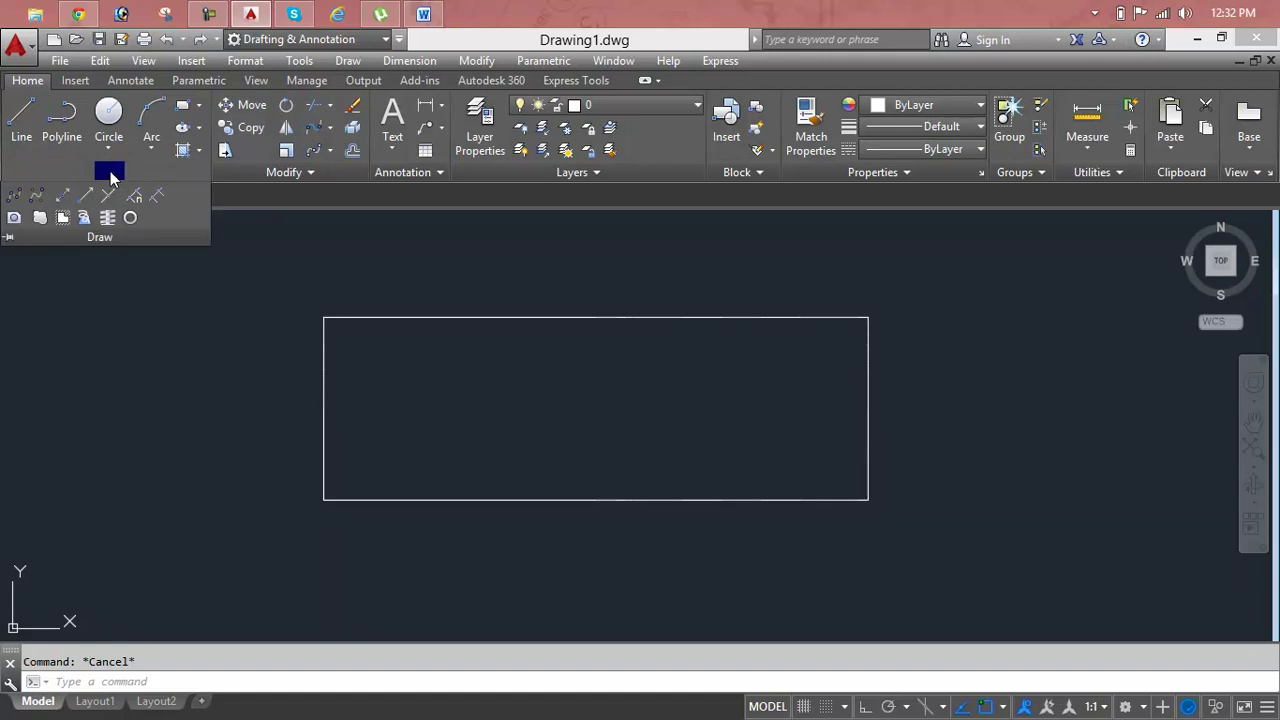
pyautogui.click(277, 171)
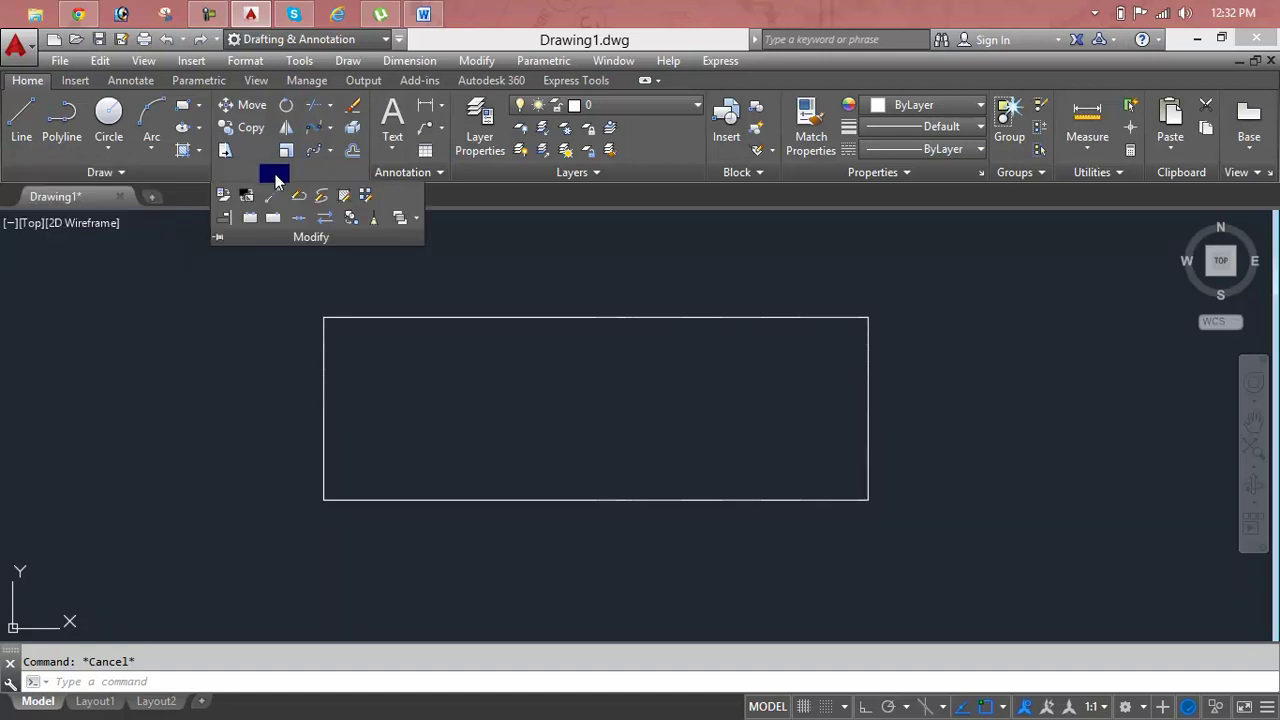
pyautogui.click(250, 217)
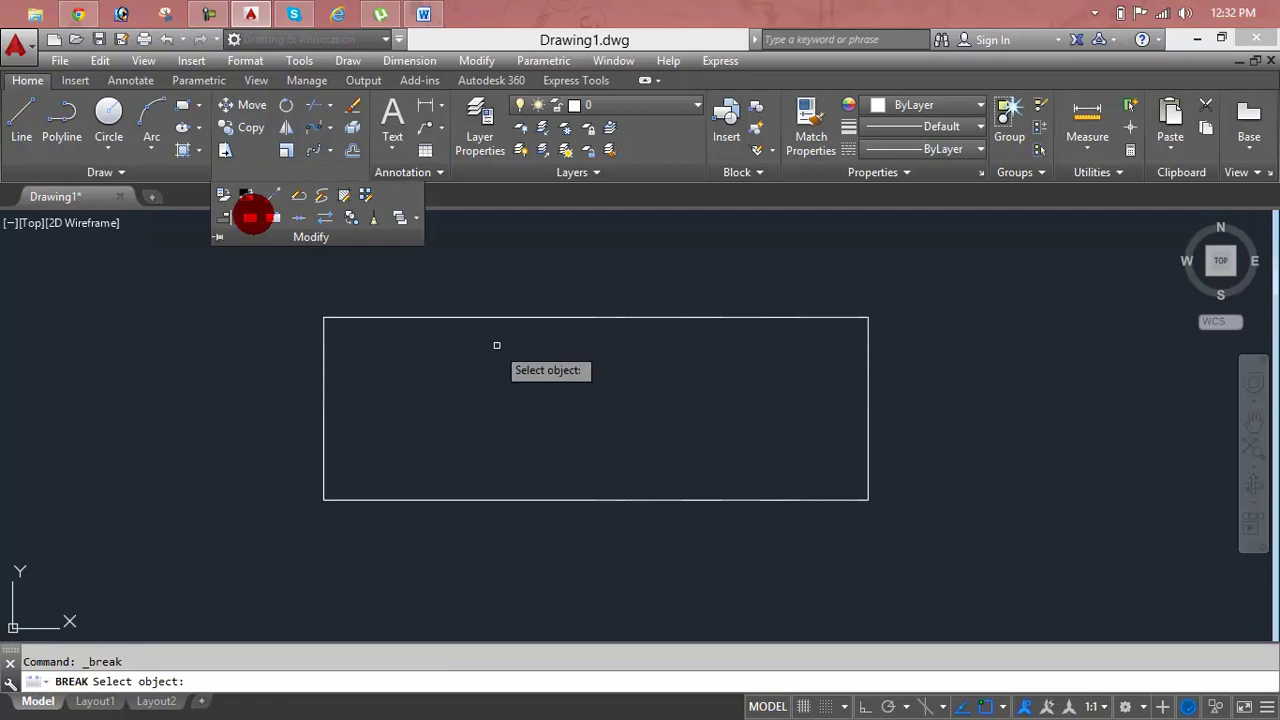
pyautogui.click(516, 316)
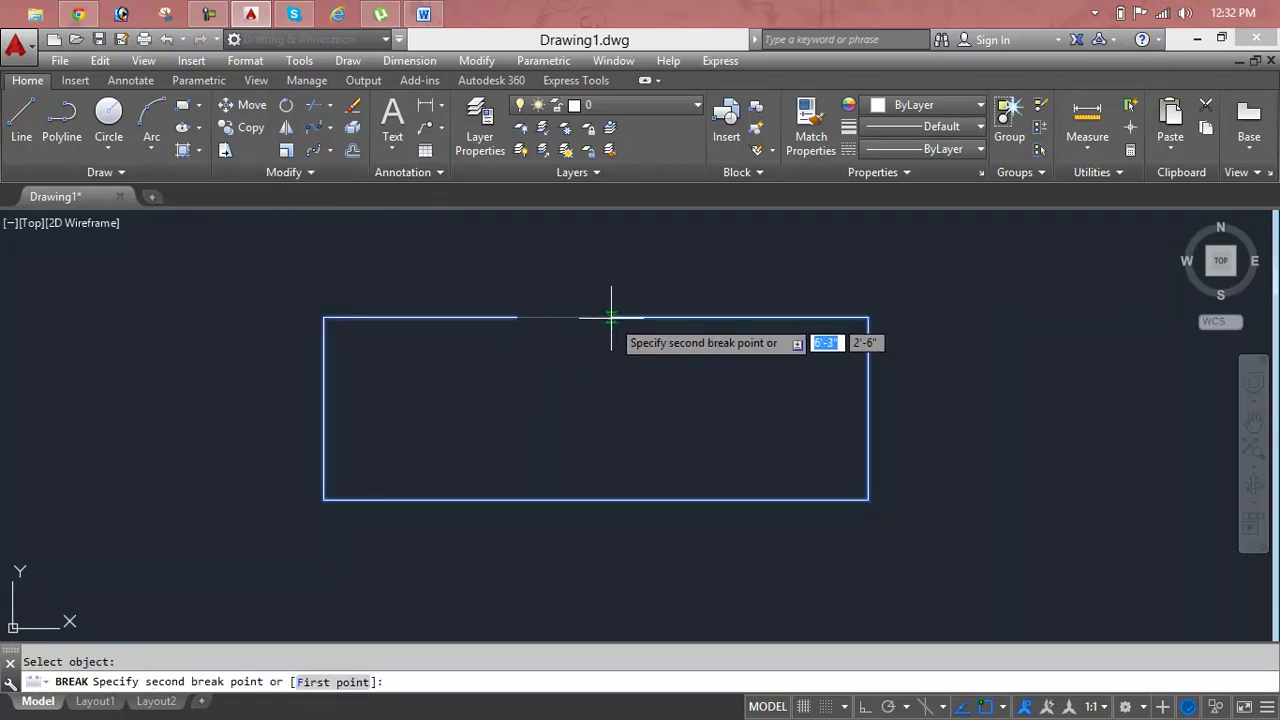
pyautogui.click(611, 318)
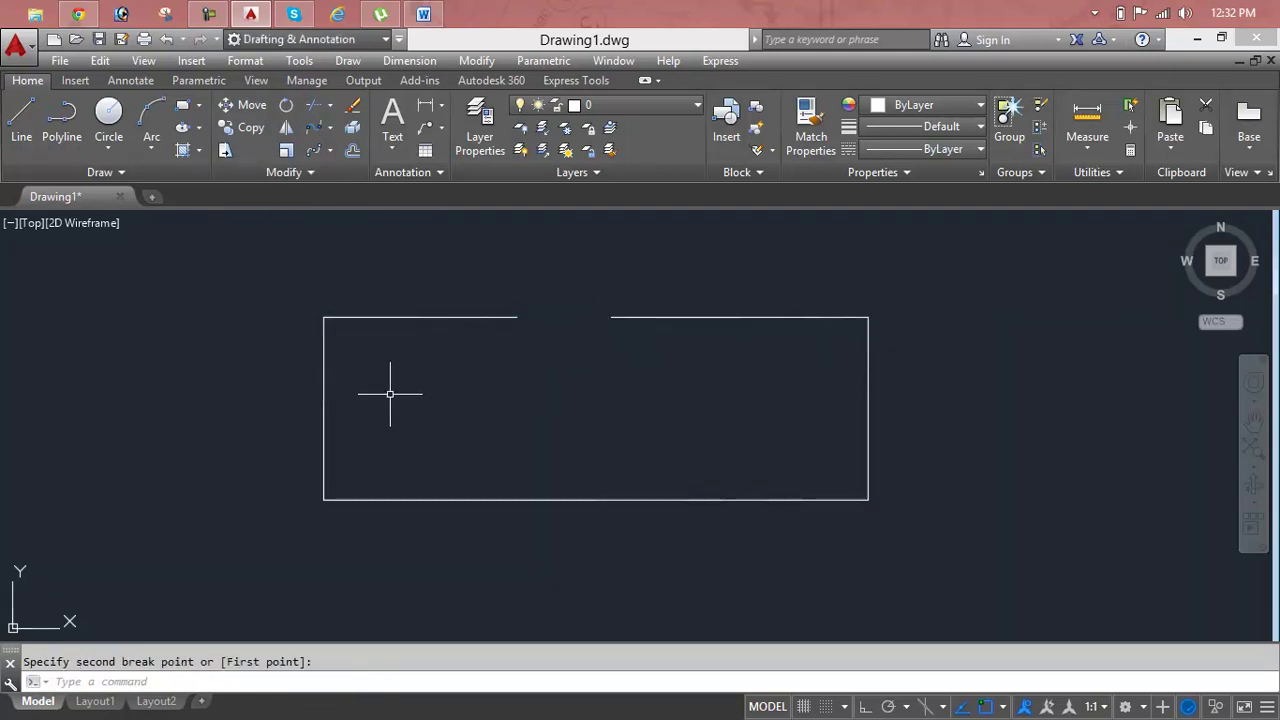
# Grip-stretch both endpoints beside the gap to reposition it and narrow it
pyautogui.click(502, 316)
pyautogui.click(515, 317)
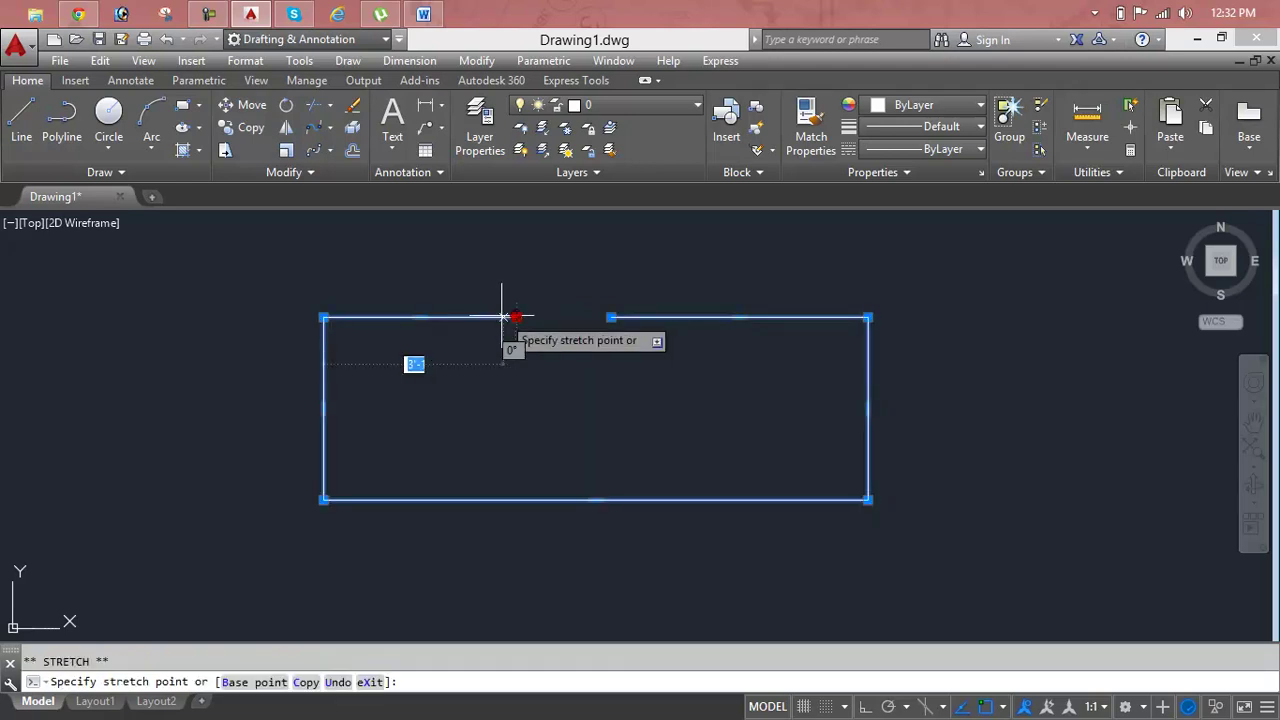
pyautogui.click(420, 317)
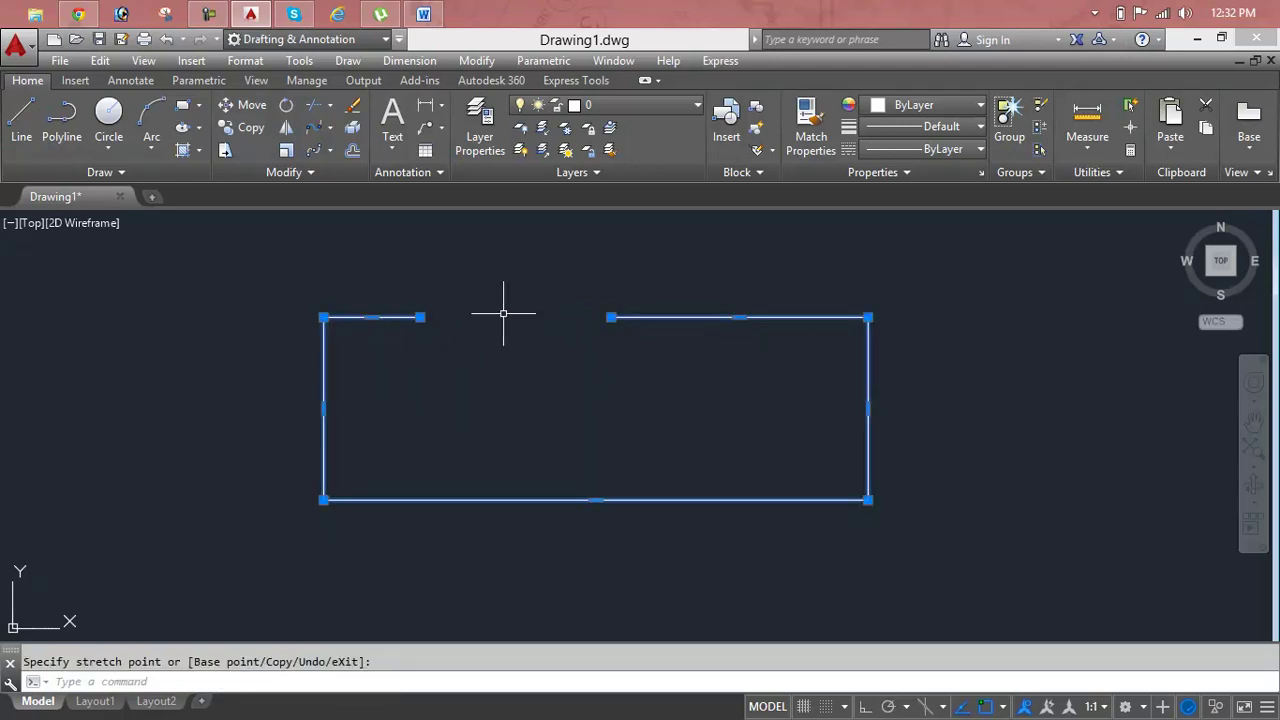
pyautogui.click(611, 317)
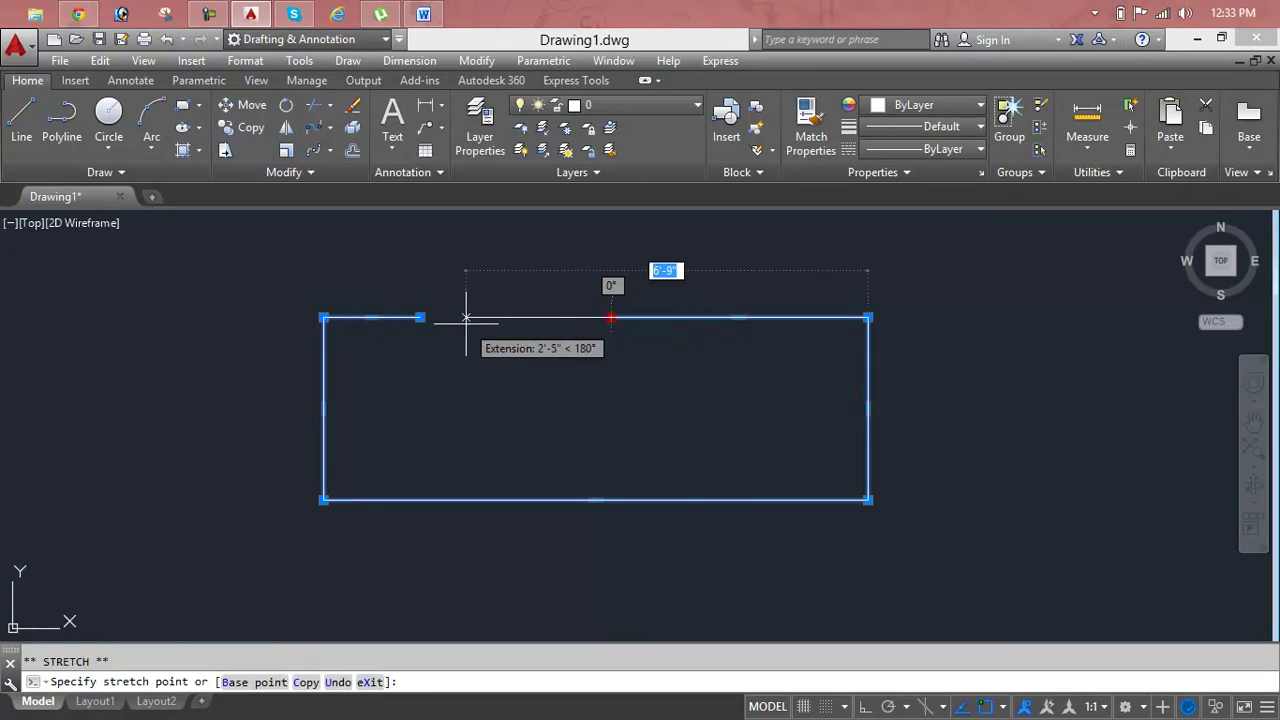
pyautogui.click(457, 317)
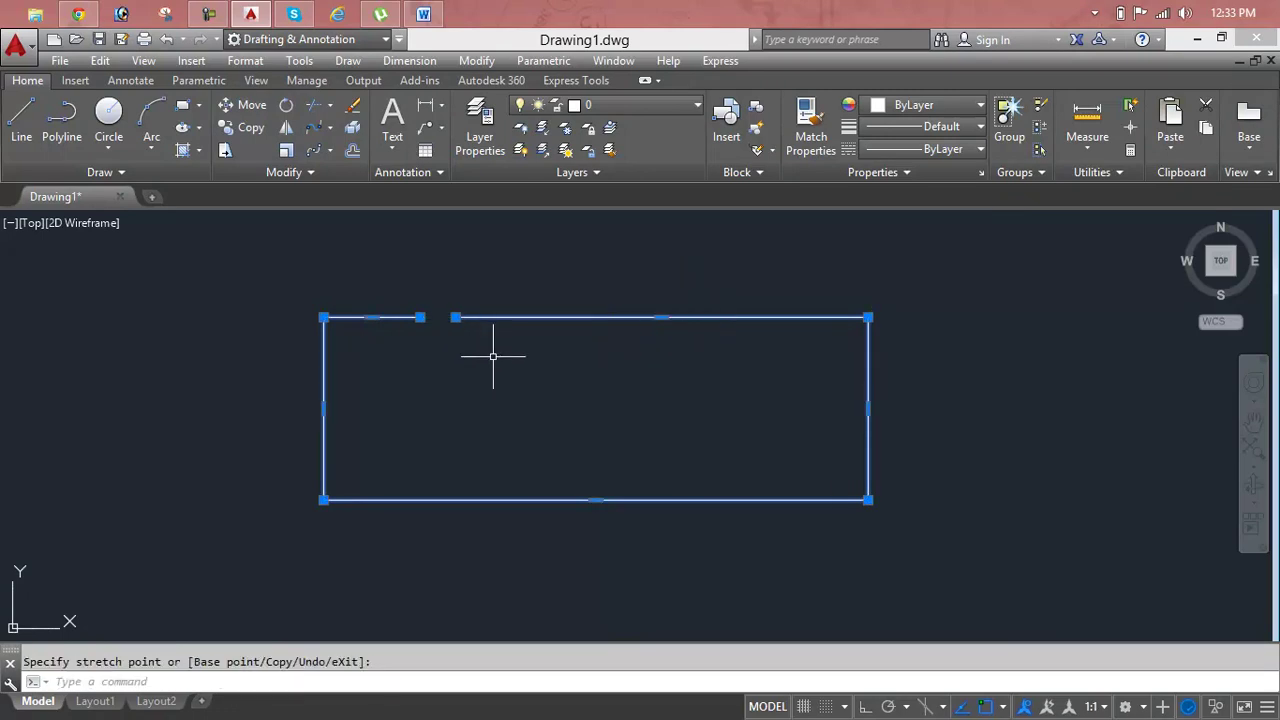
pyautogui.press('Escape')
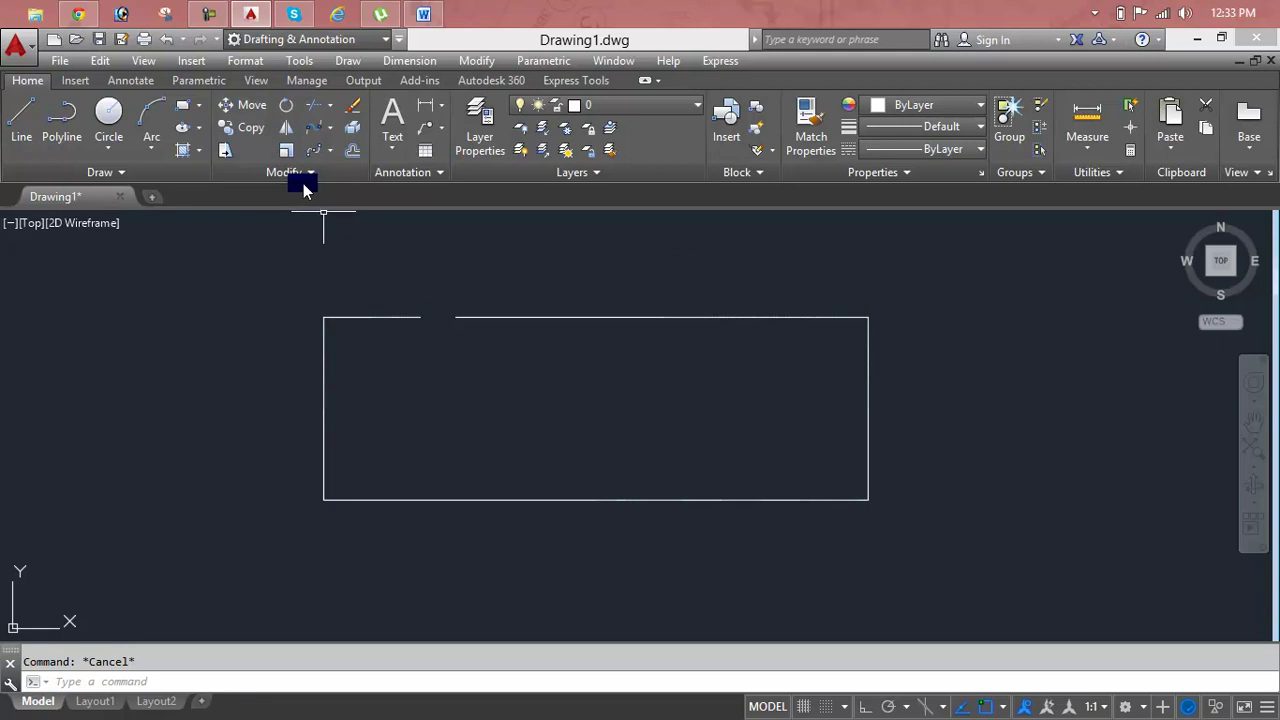
# Apply Reverse to the broken rectangle so its object direction flips
pyautogui.click(304, 184)
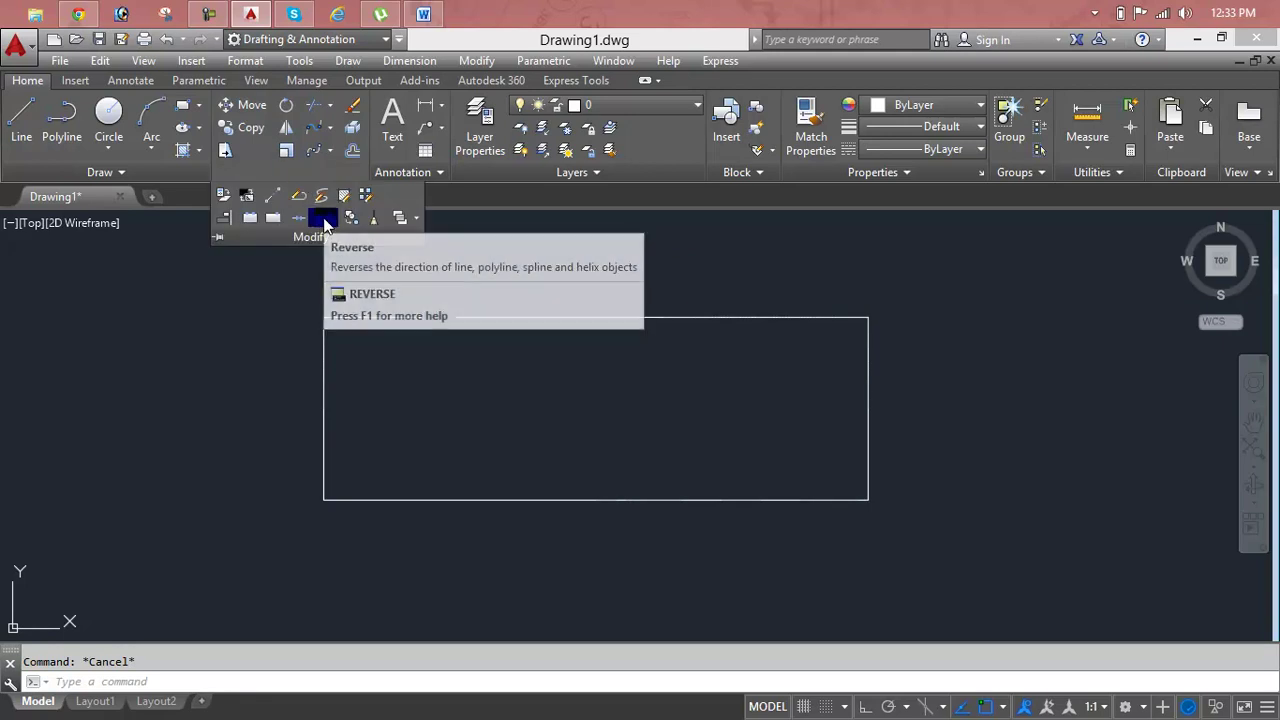
pyautogui.click(323, 219)
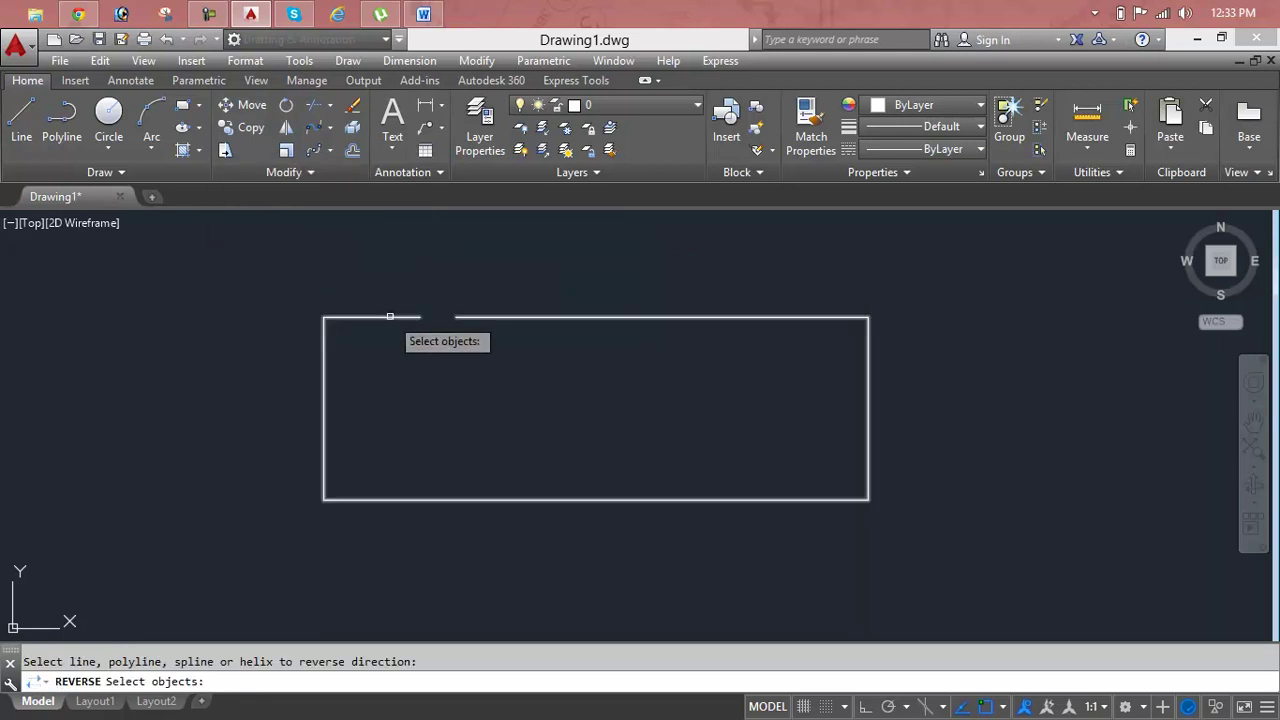
pyautogui.click(390, 317)
pyautogui.press('Return')
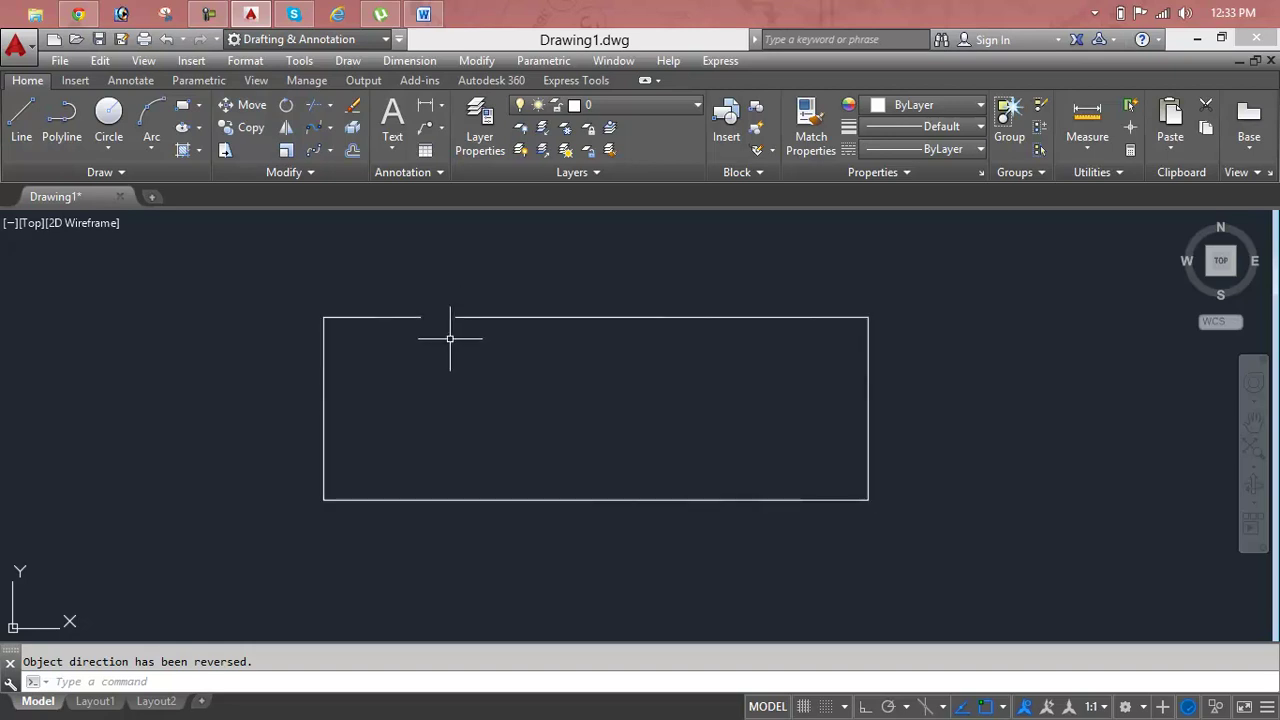
pyautogui.scroll(2, 448, 310)
pyautogui.scroll(1, 448, 310)
pyautogui.scroll(-3, 448, 312)
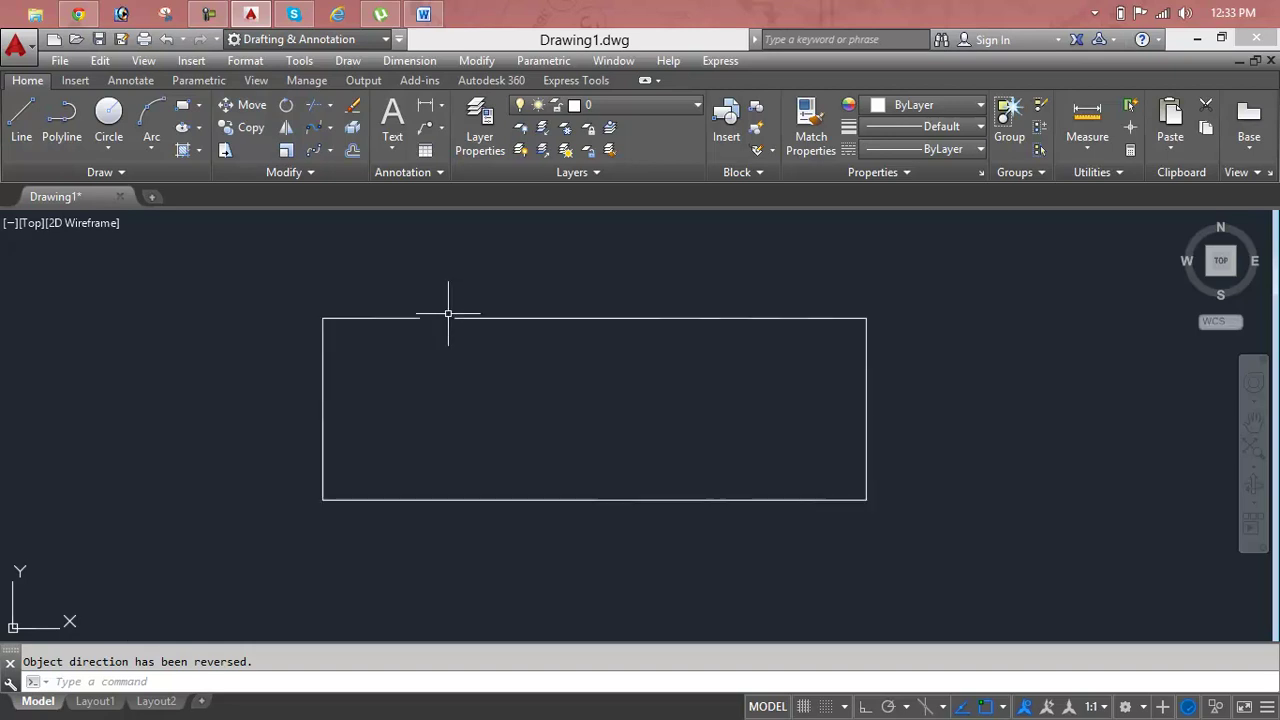
# Crossing-select the whole broken rectangle and erase it with Delete
pyautogui.click(953, 316)
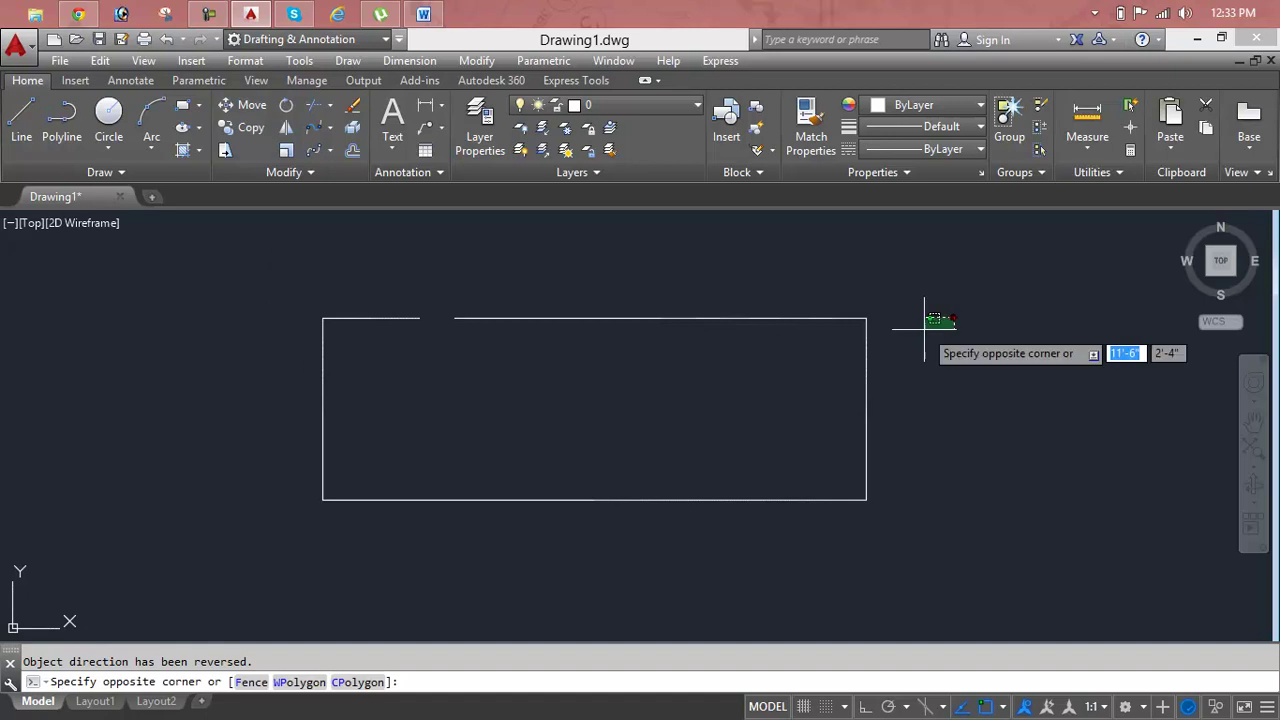
pyautogui.click(700, 457)
pyautogui.press('Delete')
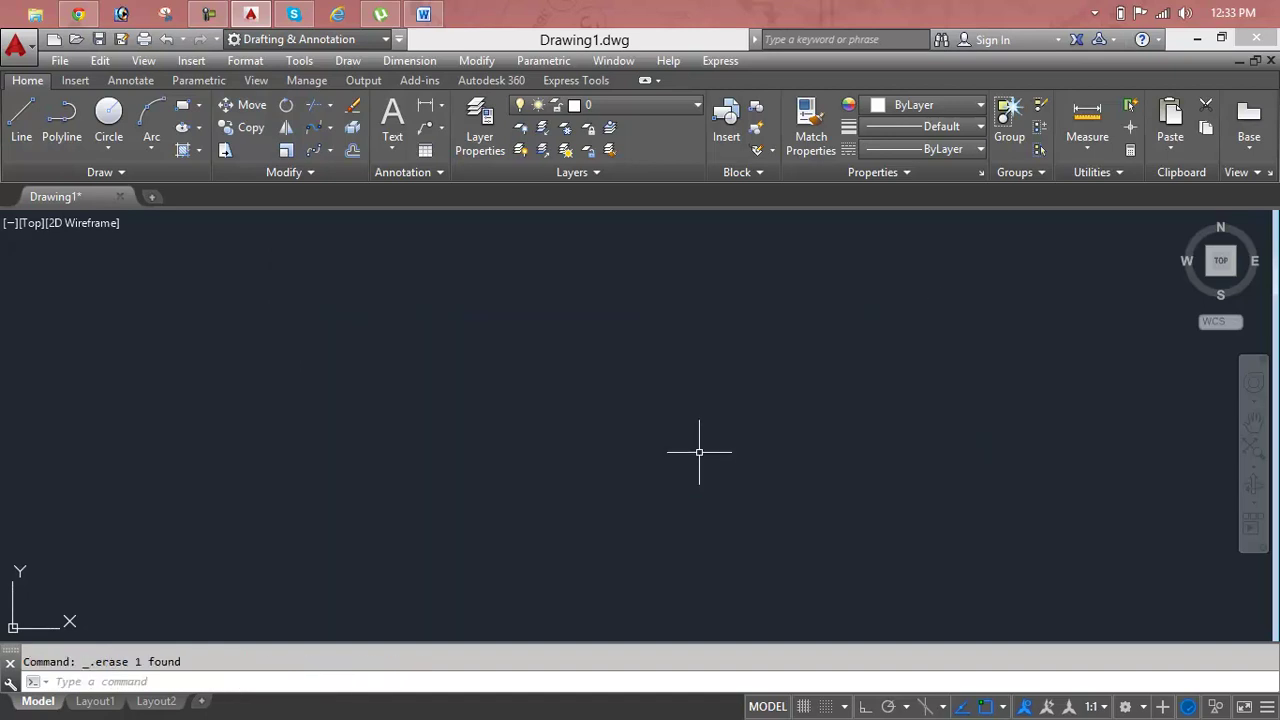